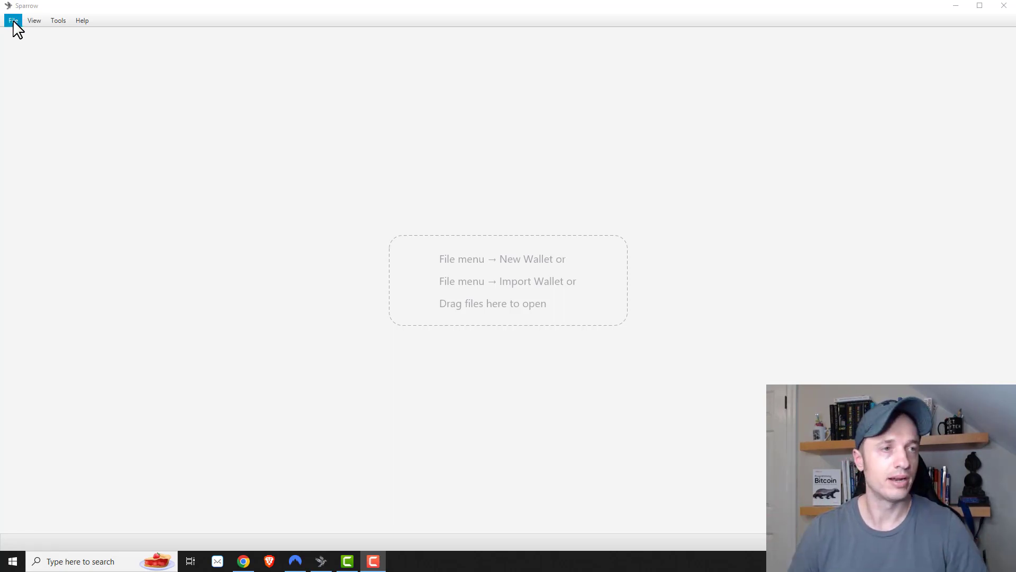
- Create a new wallet named 'Whirlpool' from the File menu
click(13, 20)
click(17, 34)
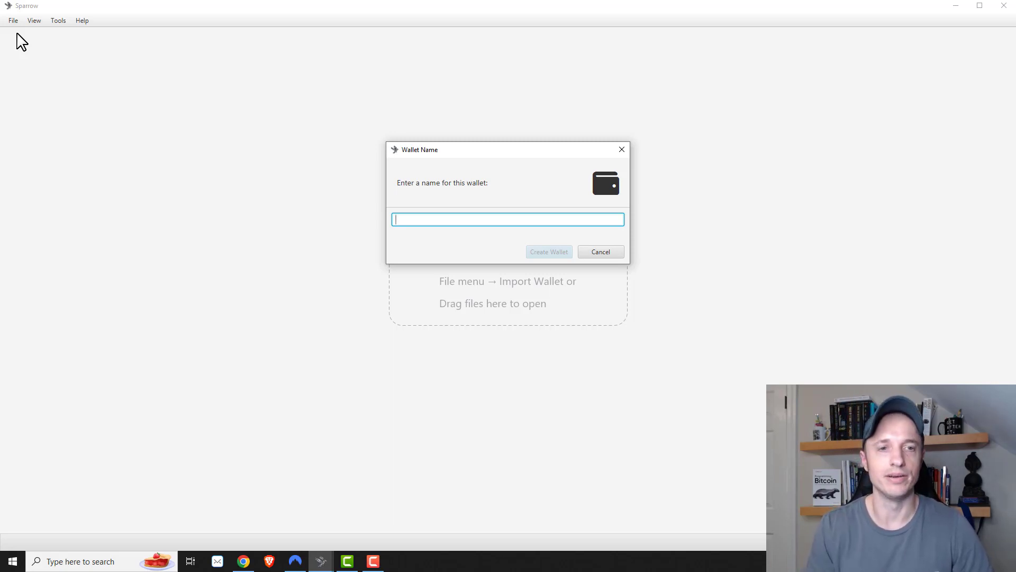
text(Whi)
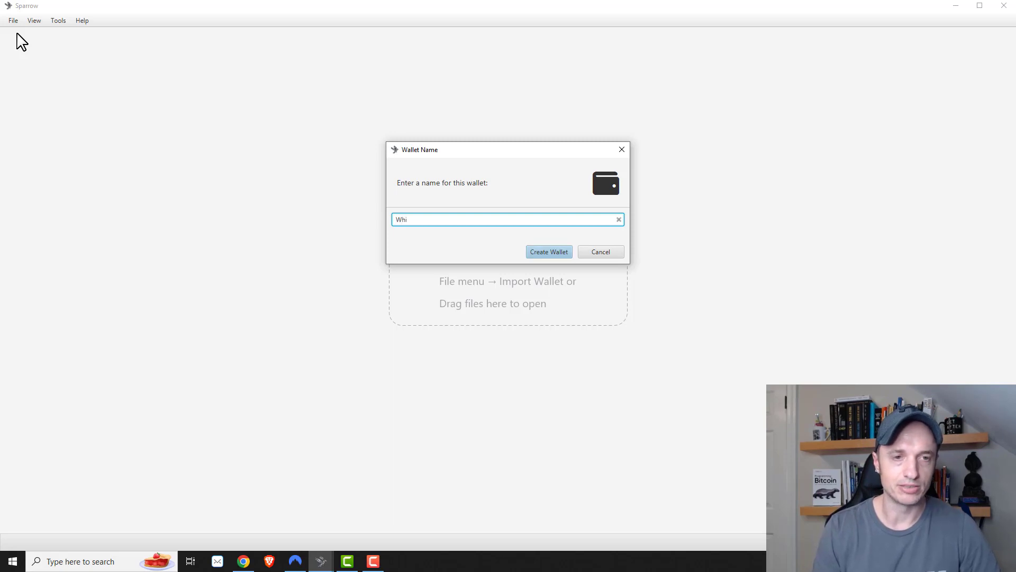
text(rlpool)
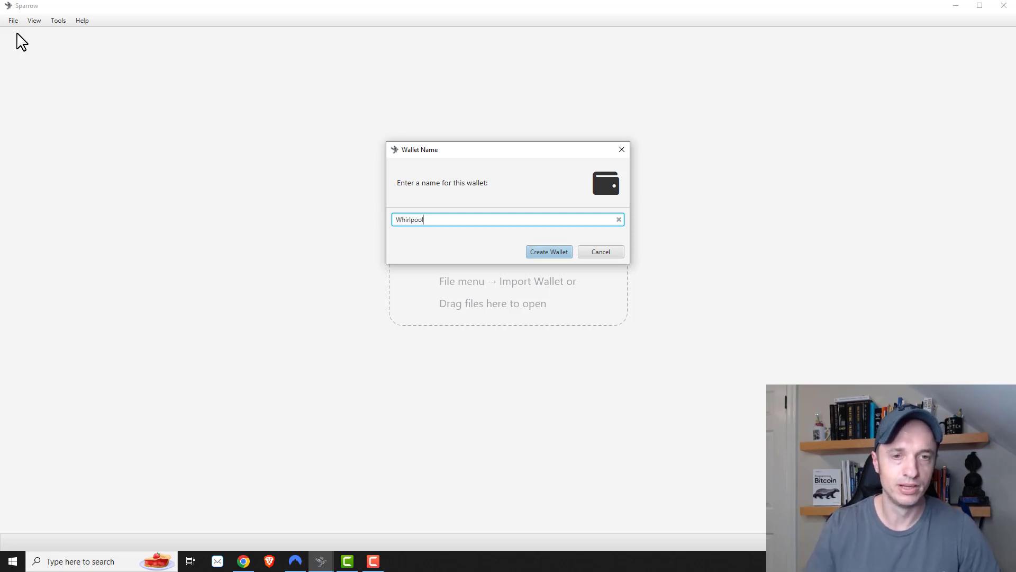
click(536, 250)
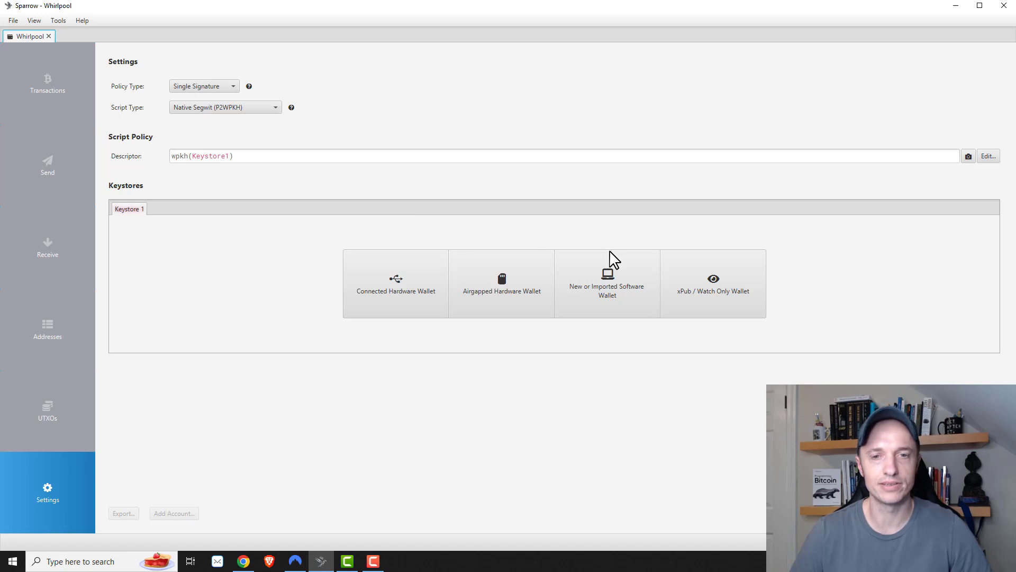
- Generate a new 12-word seed for a software keystore
click(623, 295)
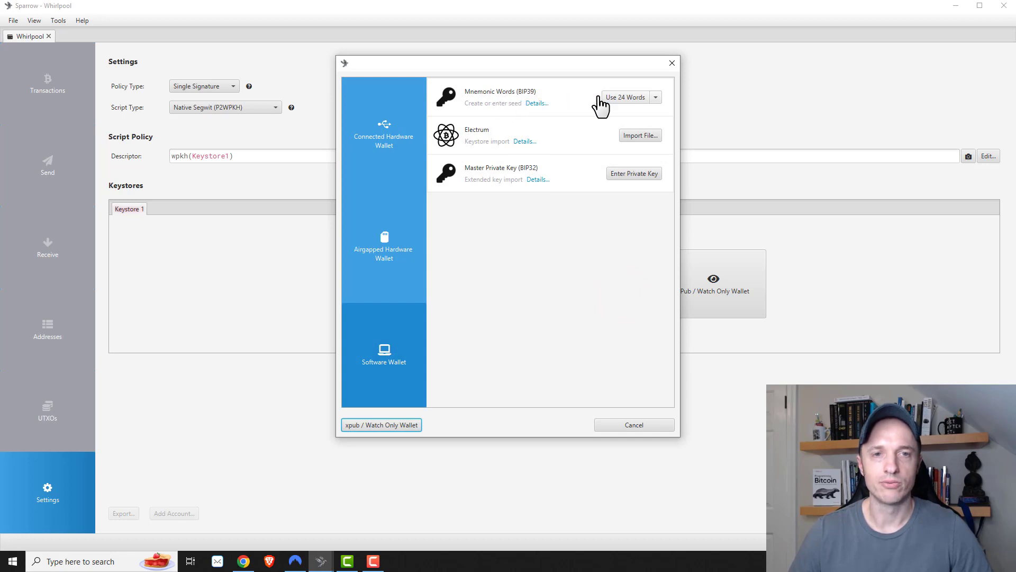
click(655, 99)
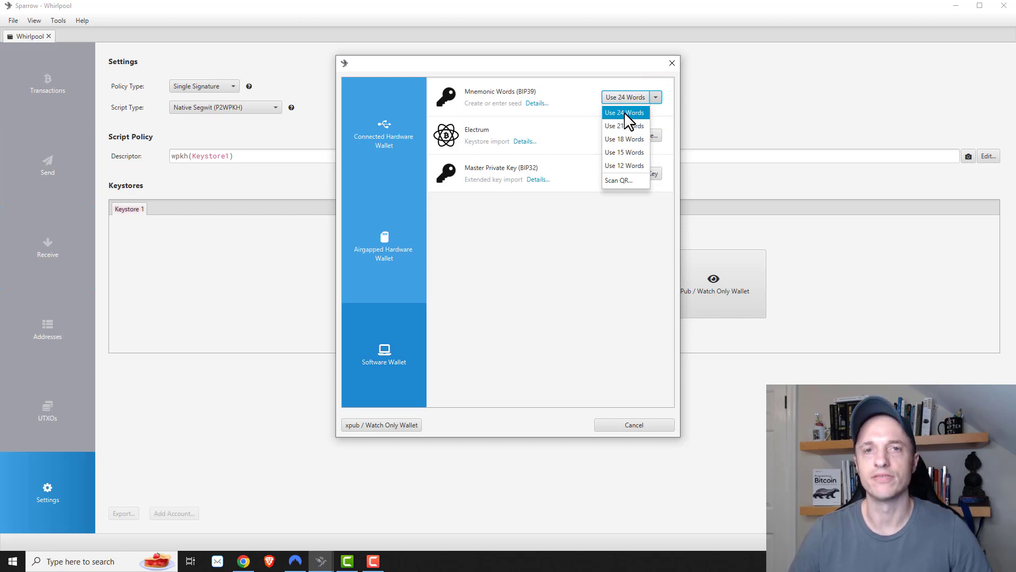
click(628, 165)
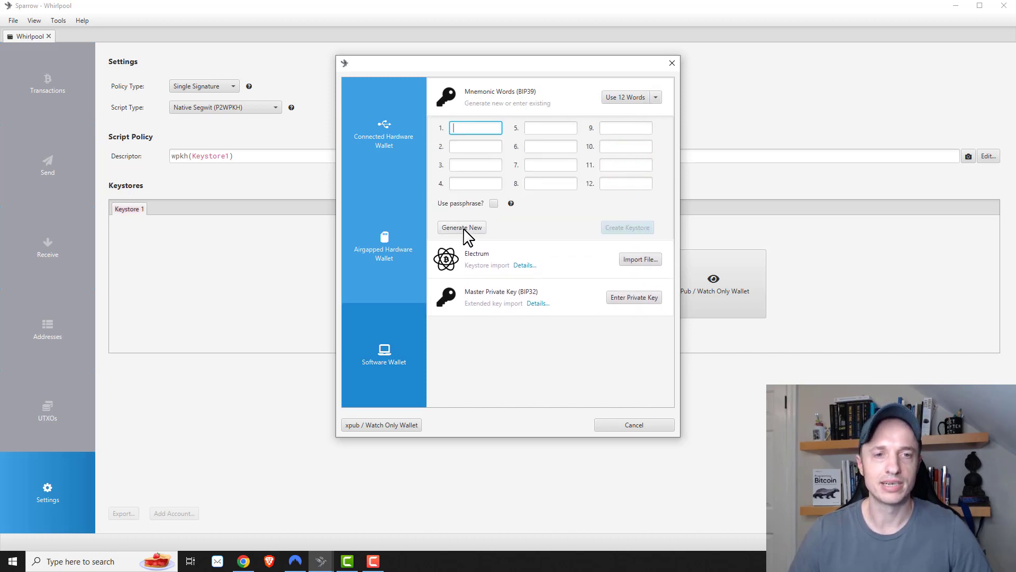
click(463, 228)
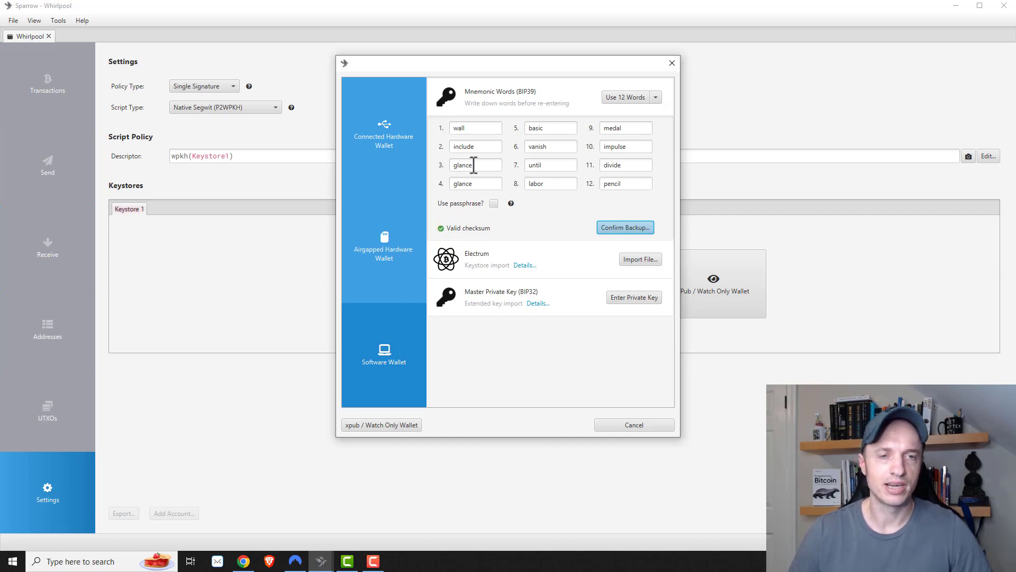
- Confirm the seed backup by re-entering the twelve words, then create and import the keystore
click(630, 227)
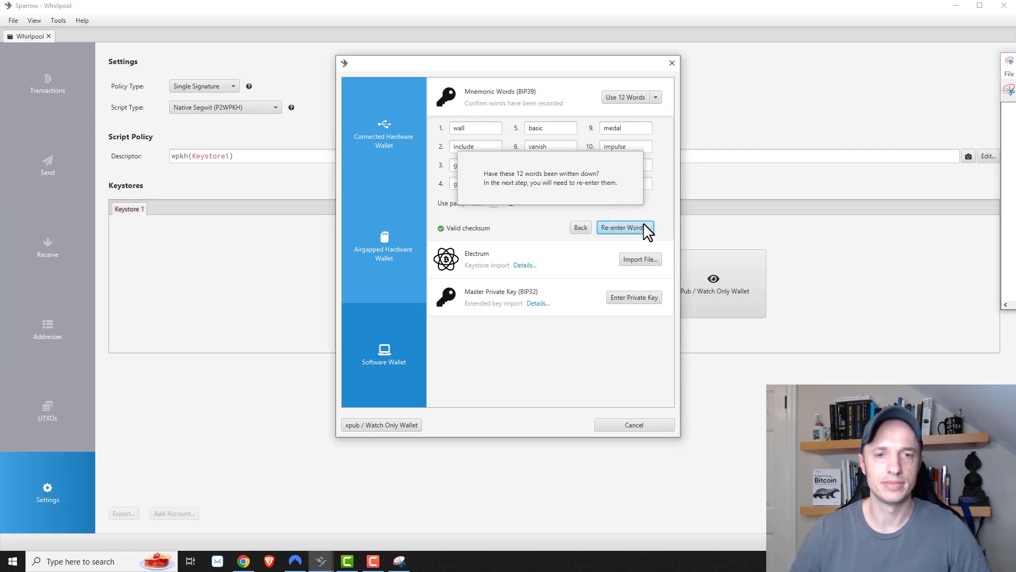
click(639, 227)
click(490, 129)
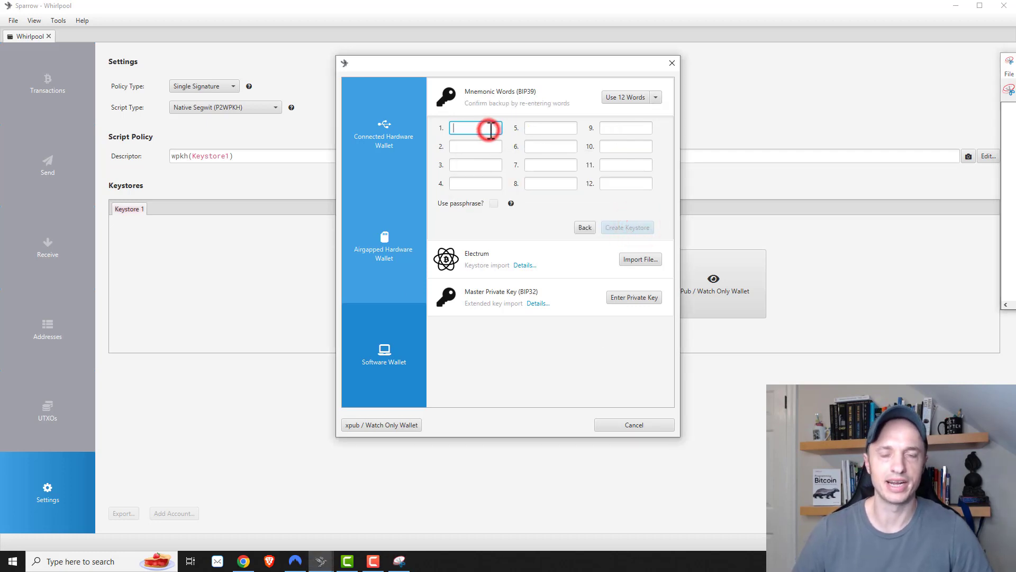
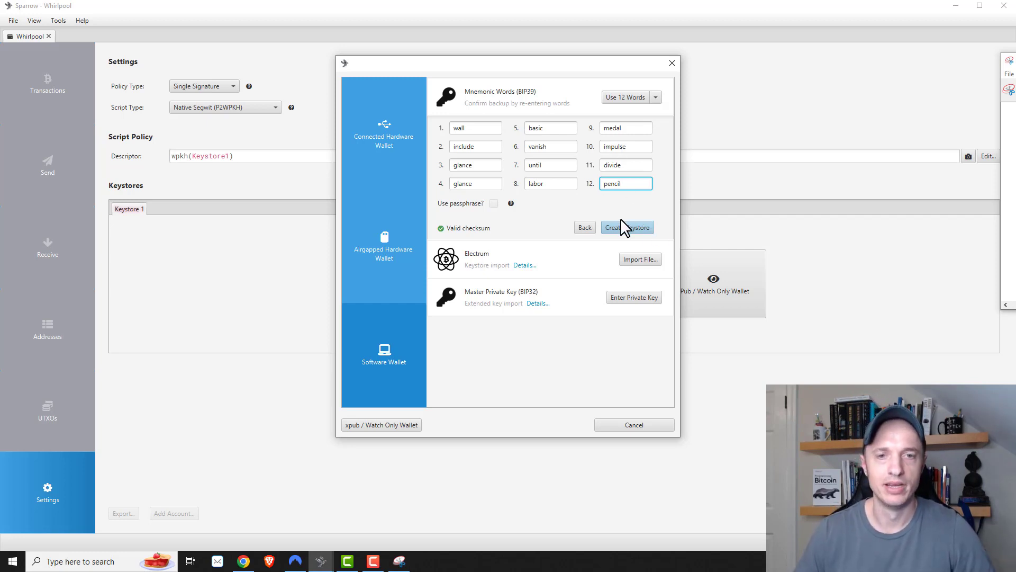
click(629, 230)
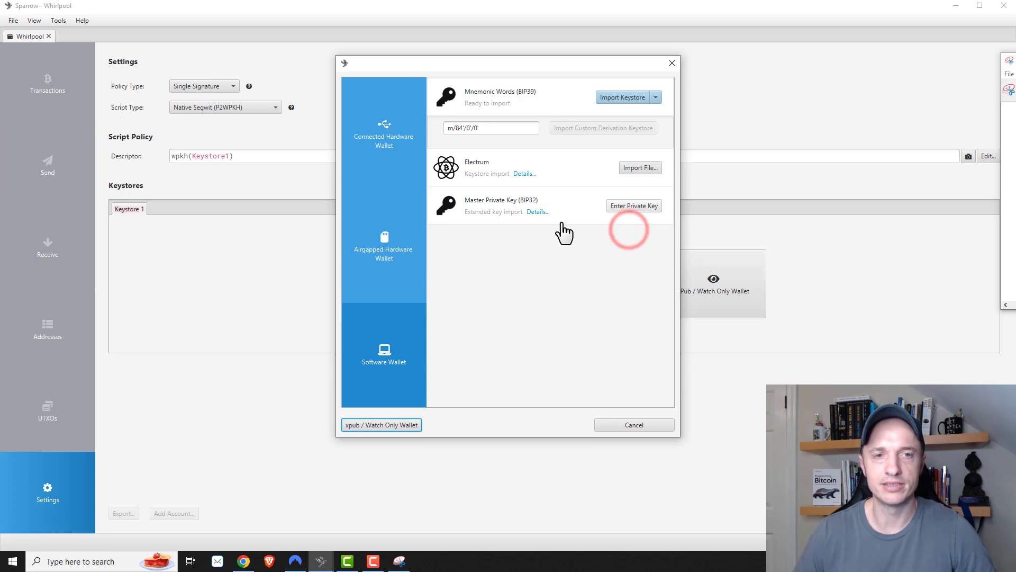
click(622, 98)
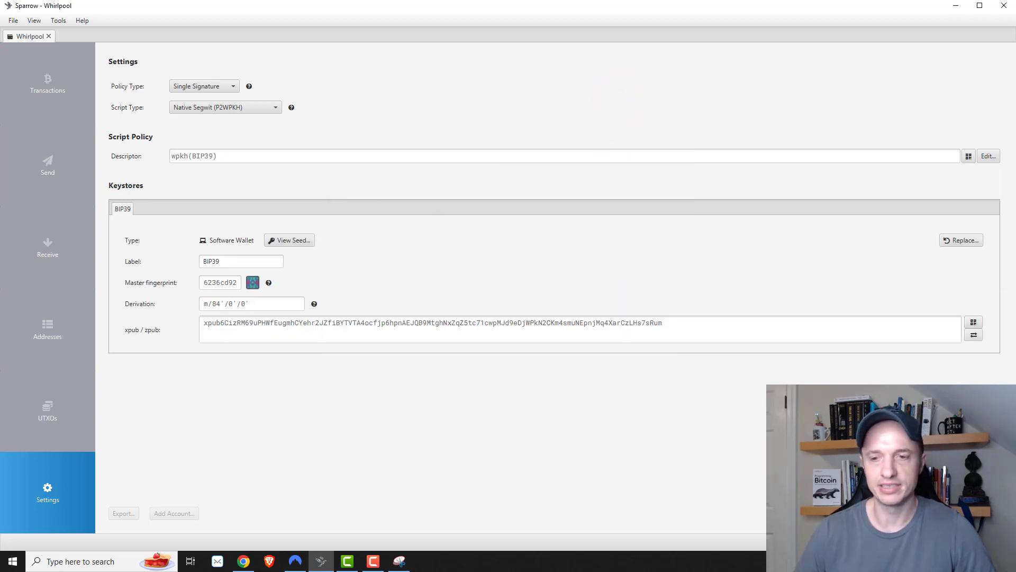
- Apply the wallet settings with no password and show the first receiving address
click(983, 513)
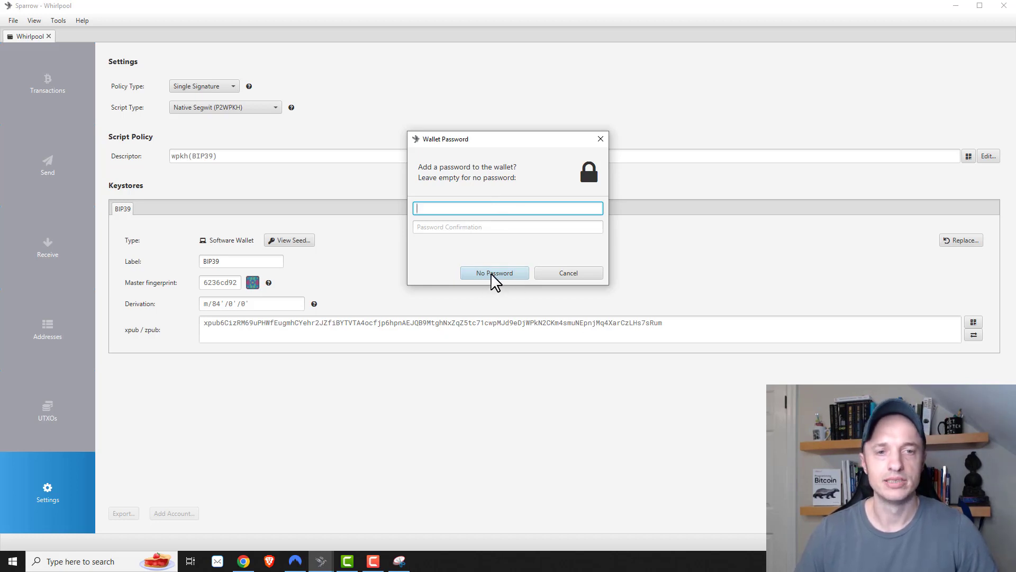
click(494, 274)
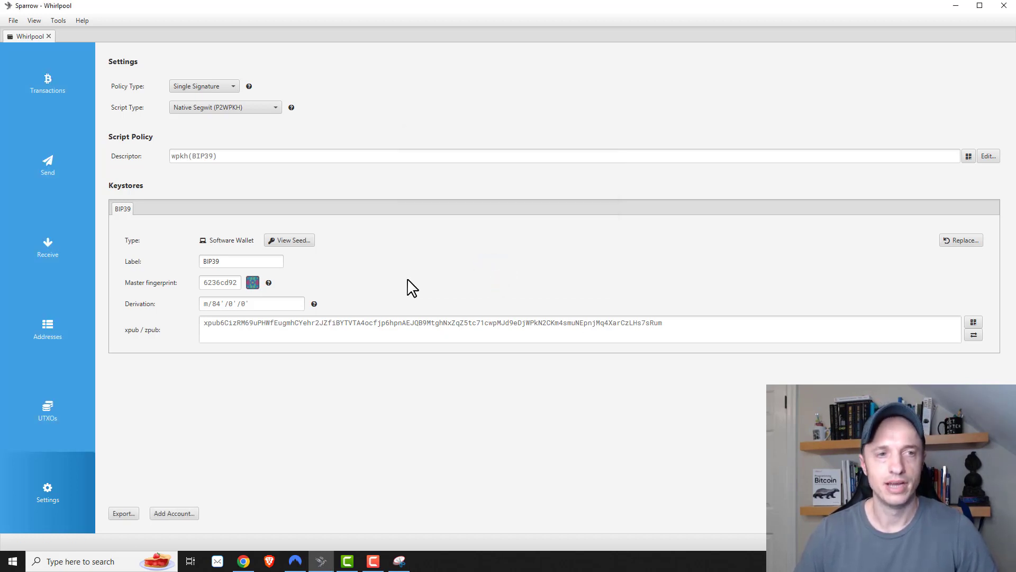
click(45, 252)
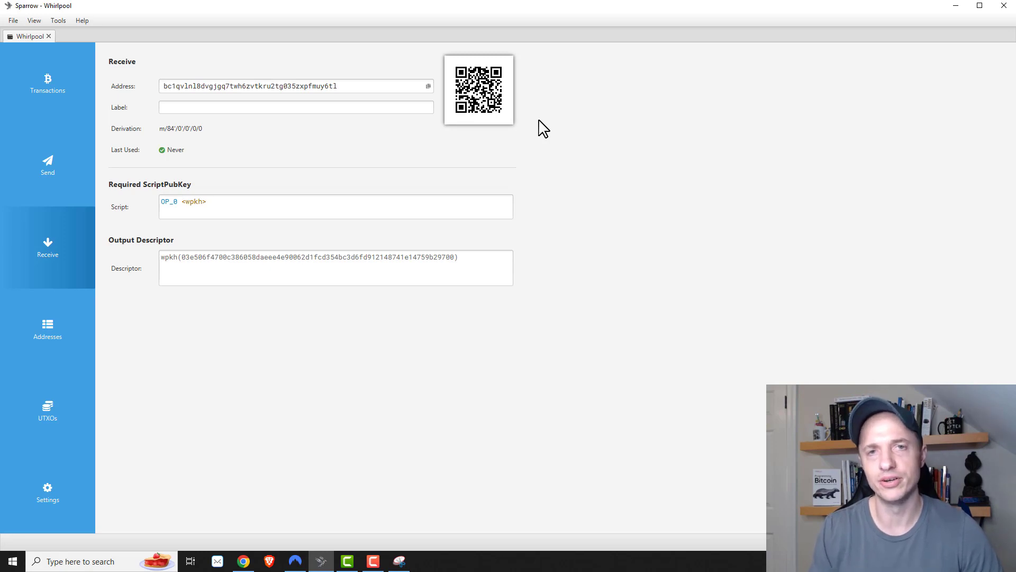
- Label the receiving address 'From Strik' and get the next address
click(310, 108)
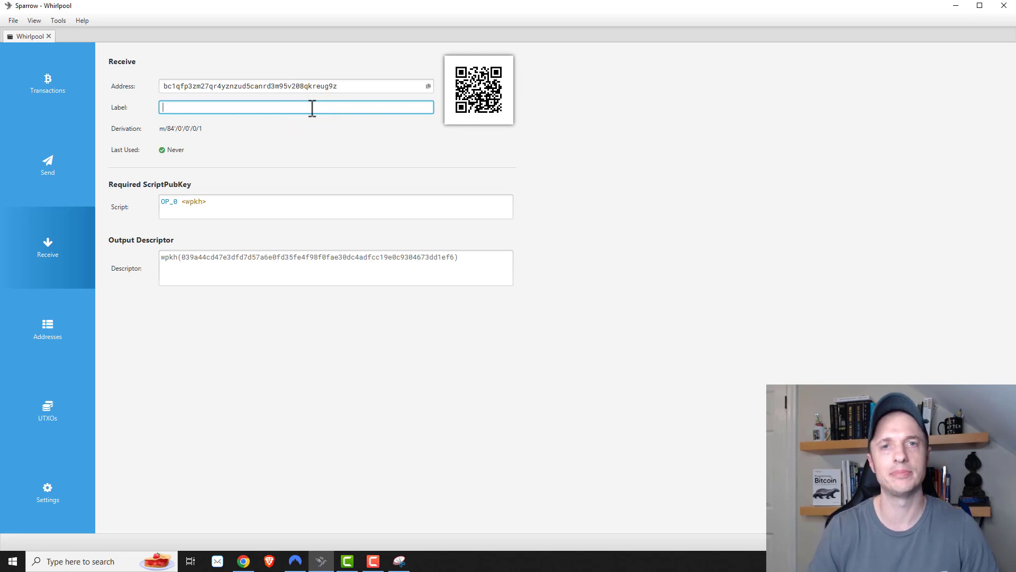
text(From Strike)
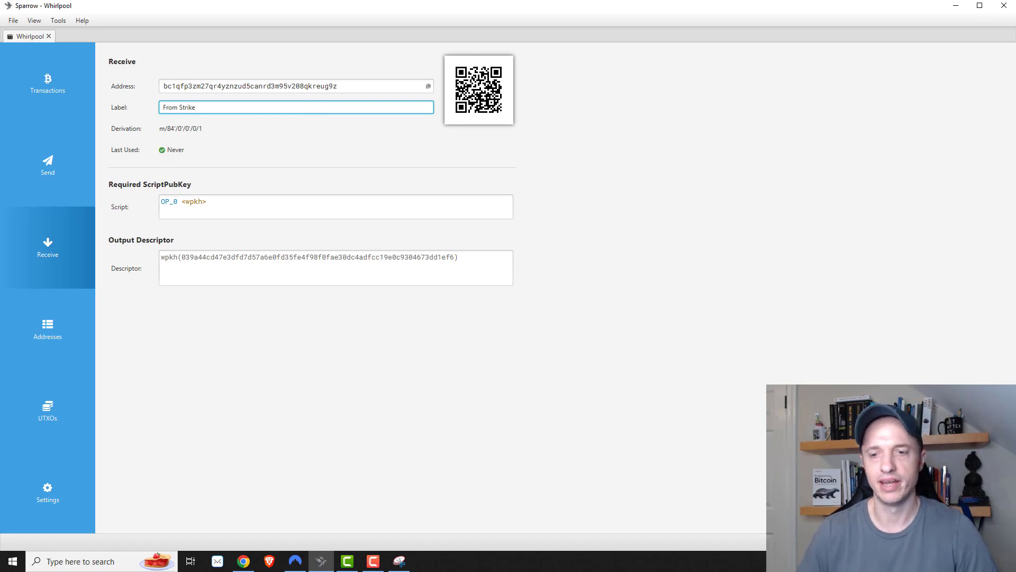
click(971, 516)
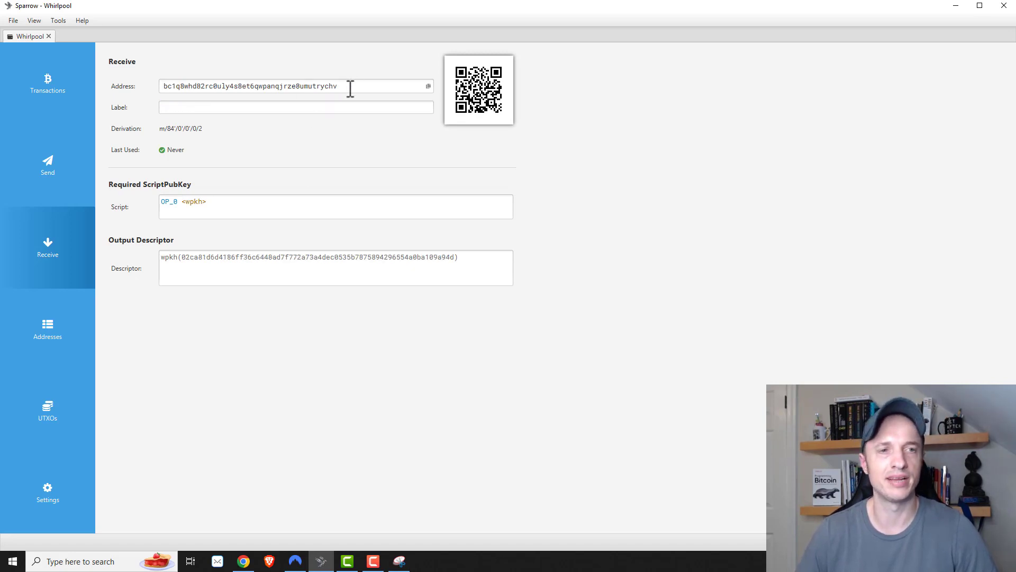
- Open the unconfirmed 803,244-sat transaction's details and copy its transaction id
click(48, 90)
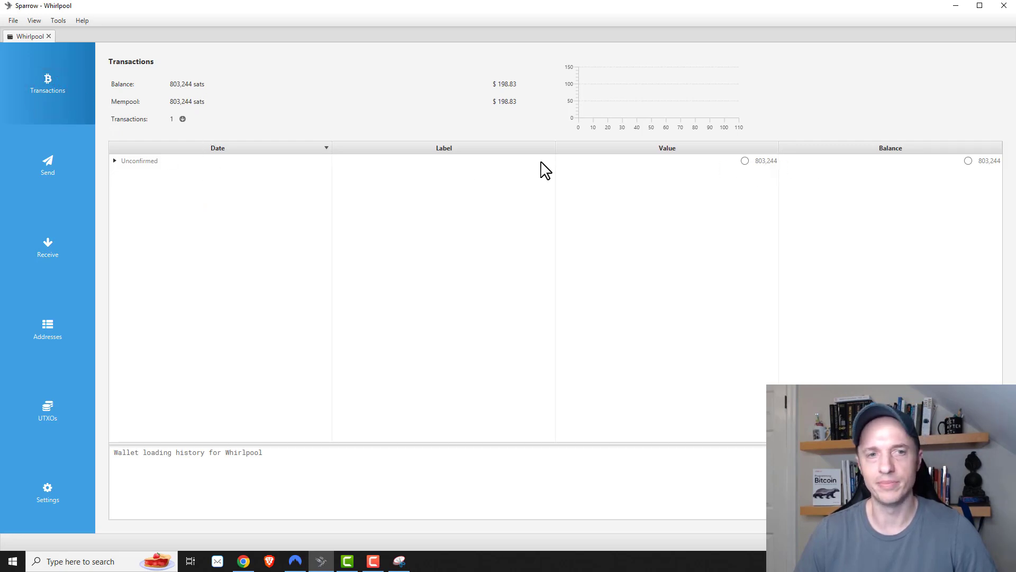
click(114, 161)
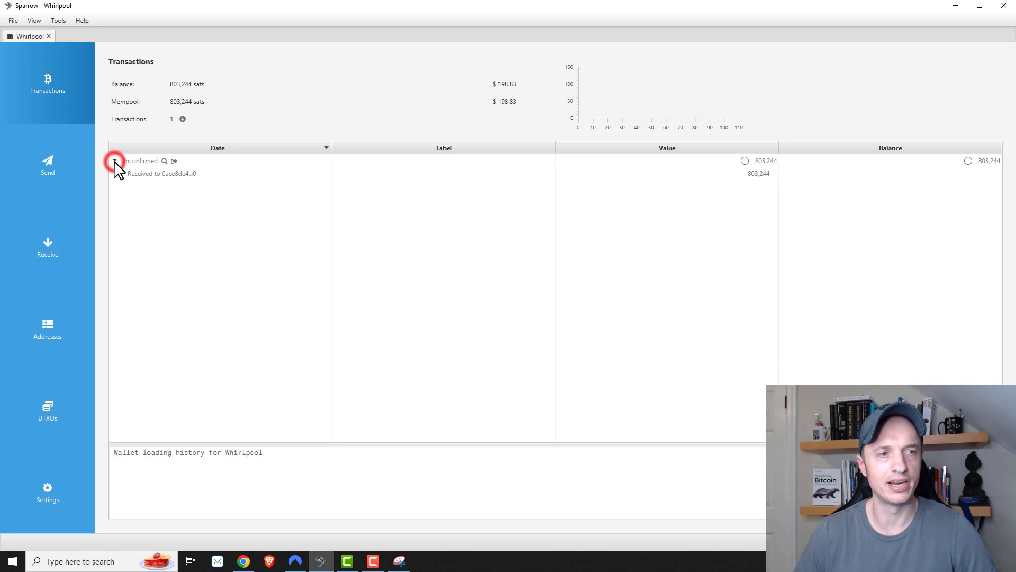
click(164, 161)
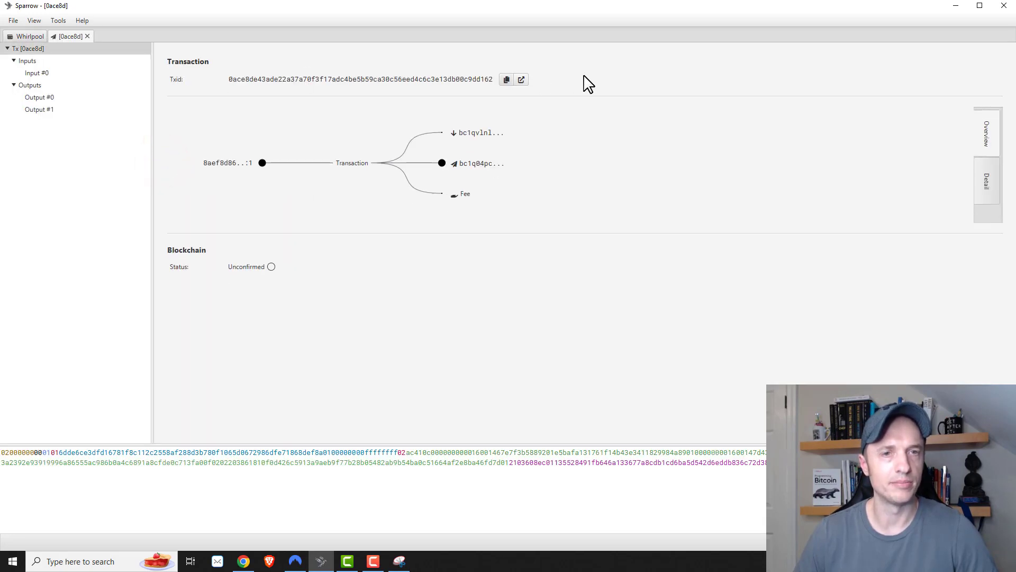
click(506, 79)
- Look up the copied txid on mempool.space in Chrome, then return to Sparrow
click(244, 561)
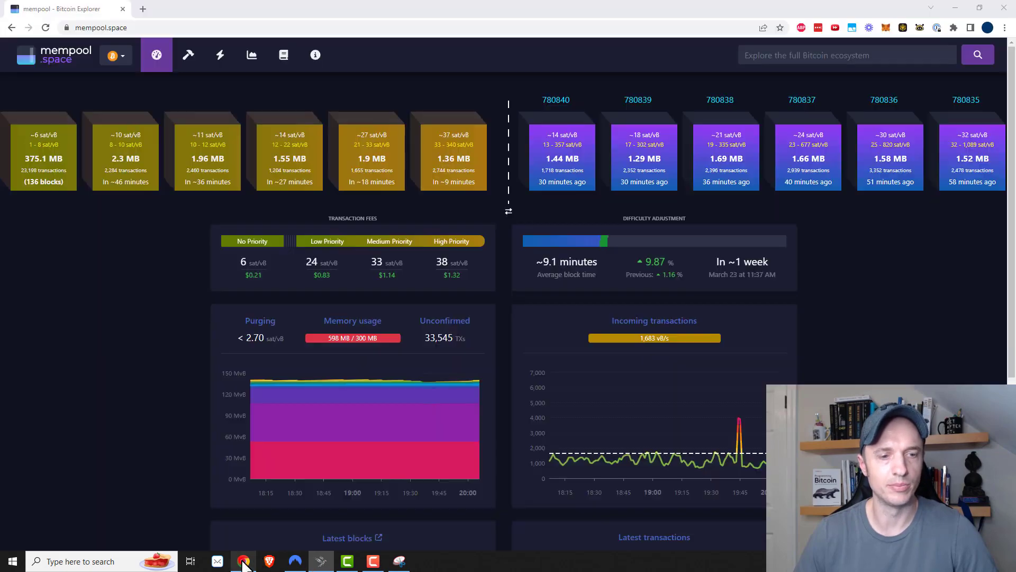
click(815, 53)
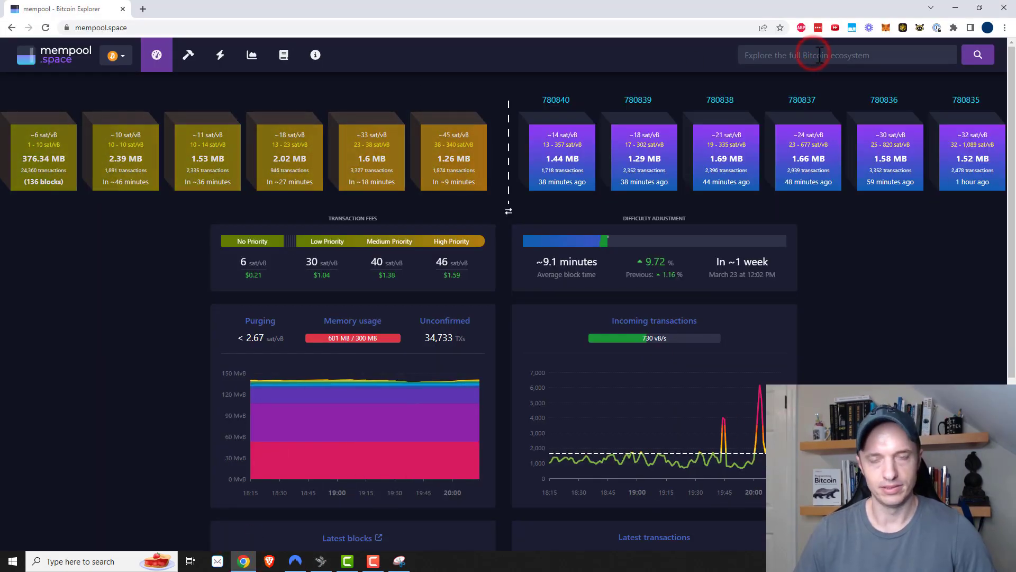
key(ctrl+v)
click(977, 54)
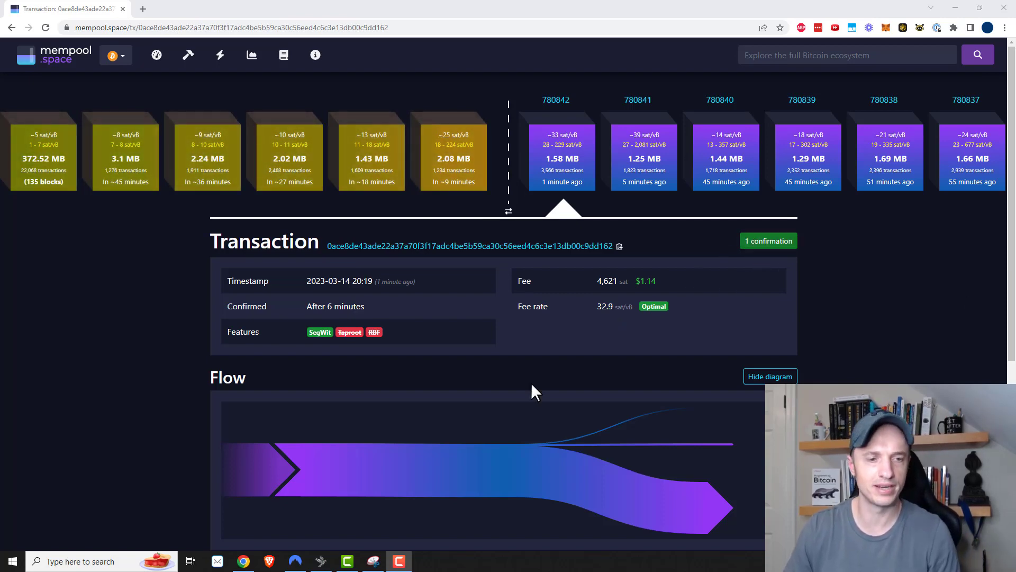
click(321, 561)
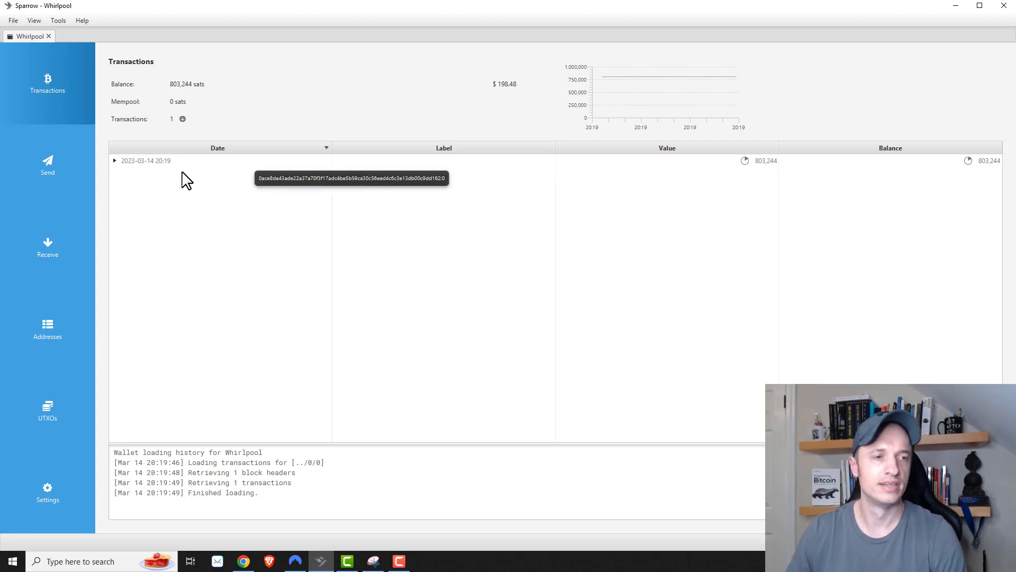
- Select the 803,244-sat UTXO 0ace8de4..:0 on the UTXOs page
click(53, 415)
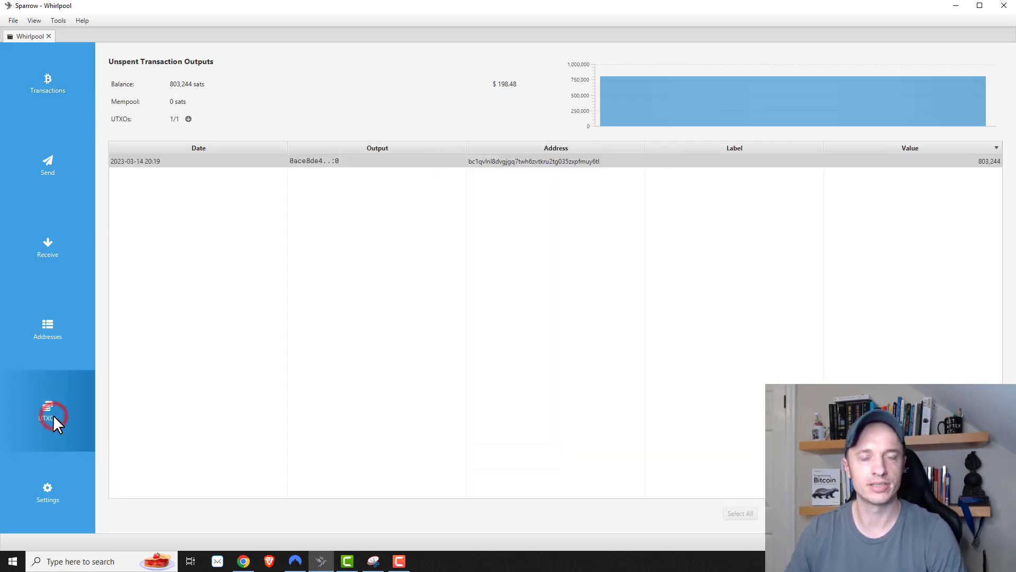
click(290, 161)
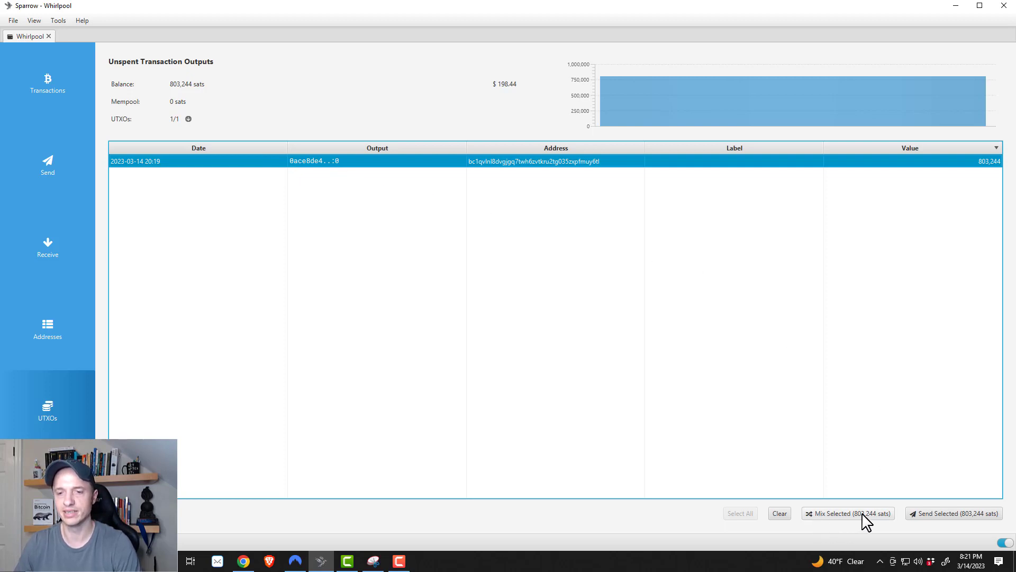
- Mix the selected 803,244-sat UTXO to open Whirlpool configuration
click(833, 514)
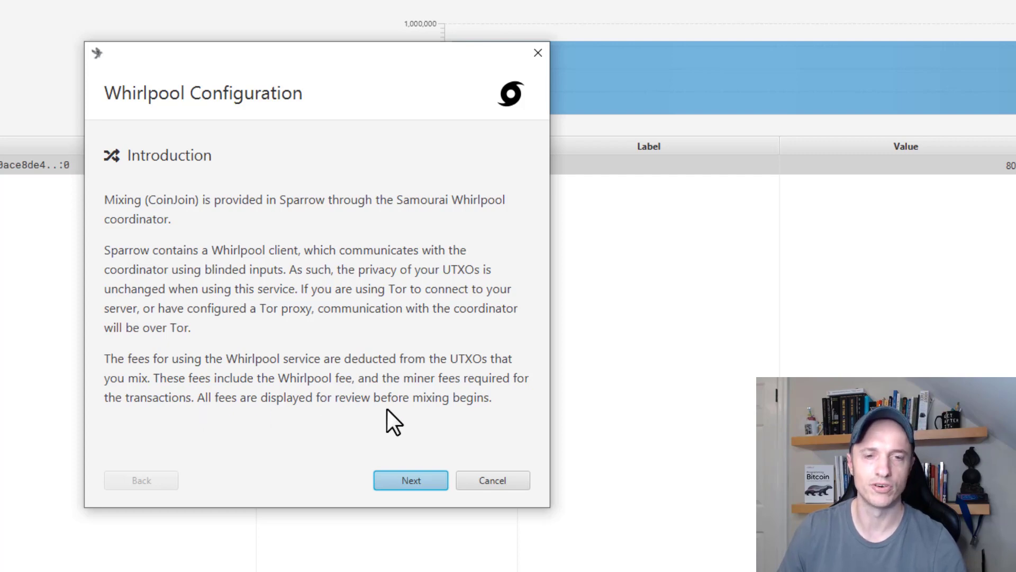
- Advance to the Premix, Postmix and Badbank explanation page
click(428, 478)
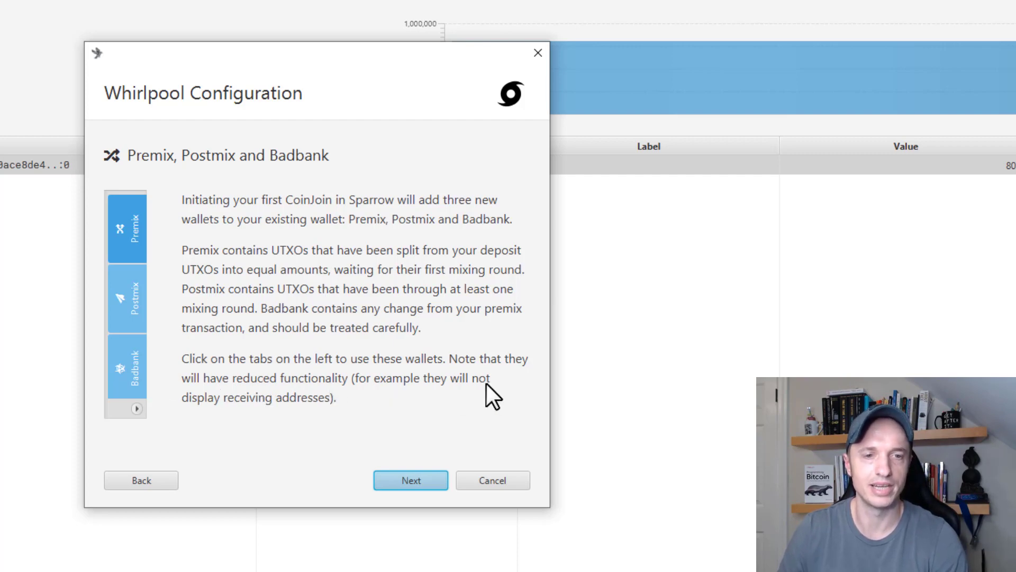
- Raise the premix priority to a 20 sats/vB fee rate and continue to pool selection
click(413, 481)
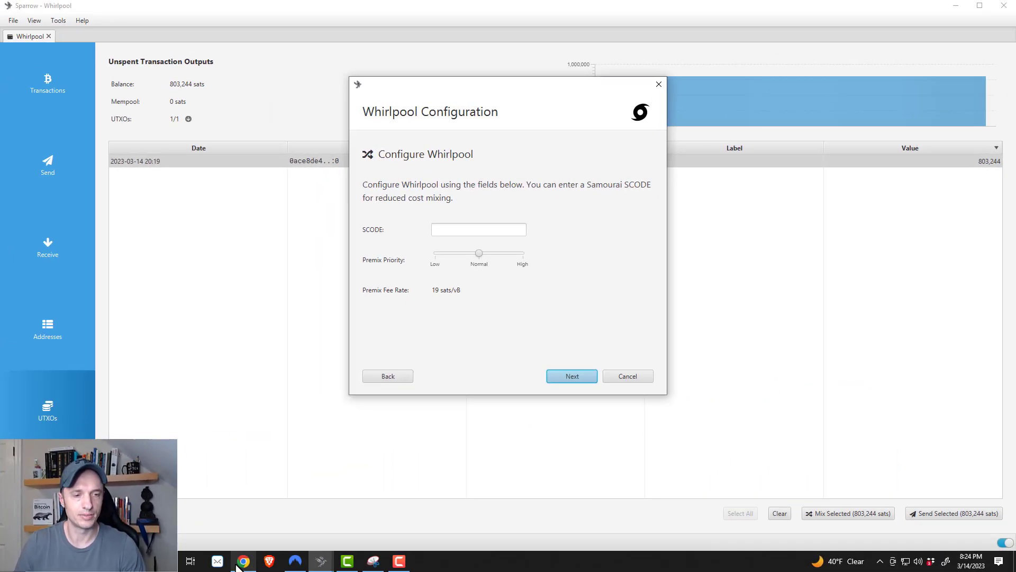
click(243, 561)
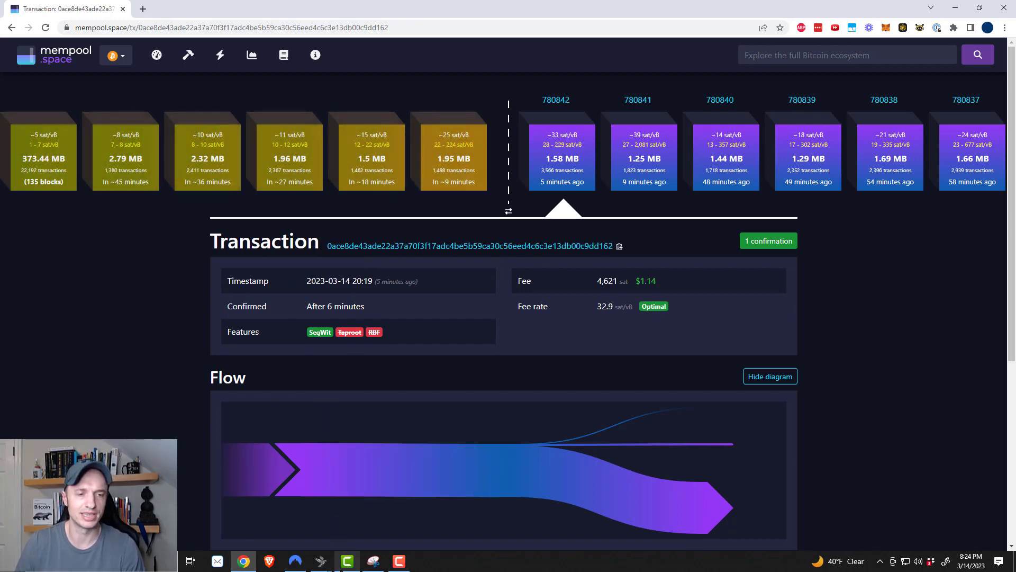
mouse_move(344, 567)
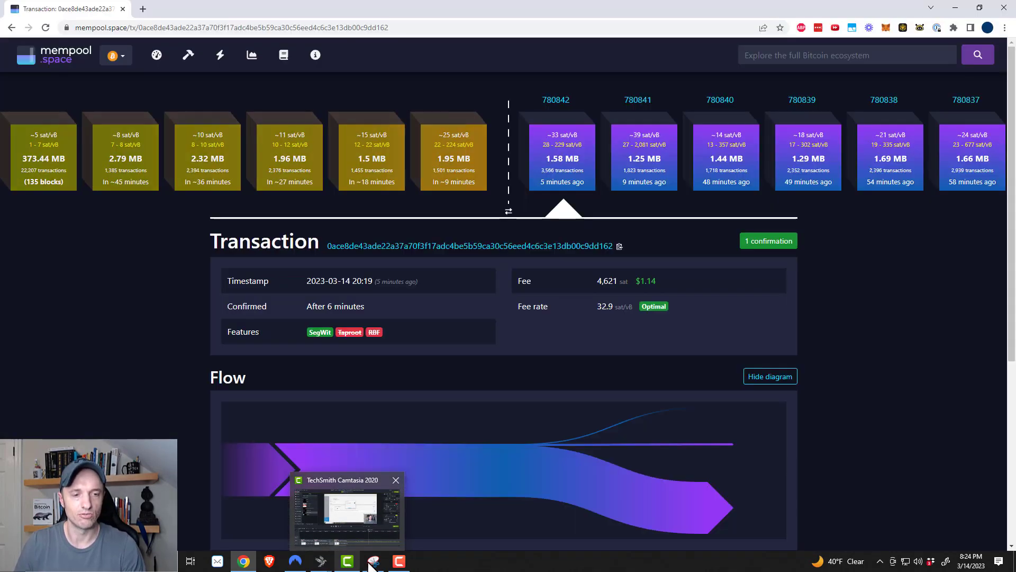
click(321, 561)
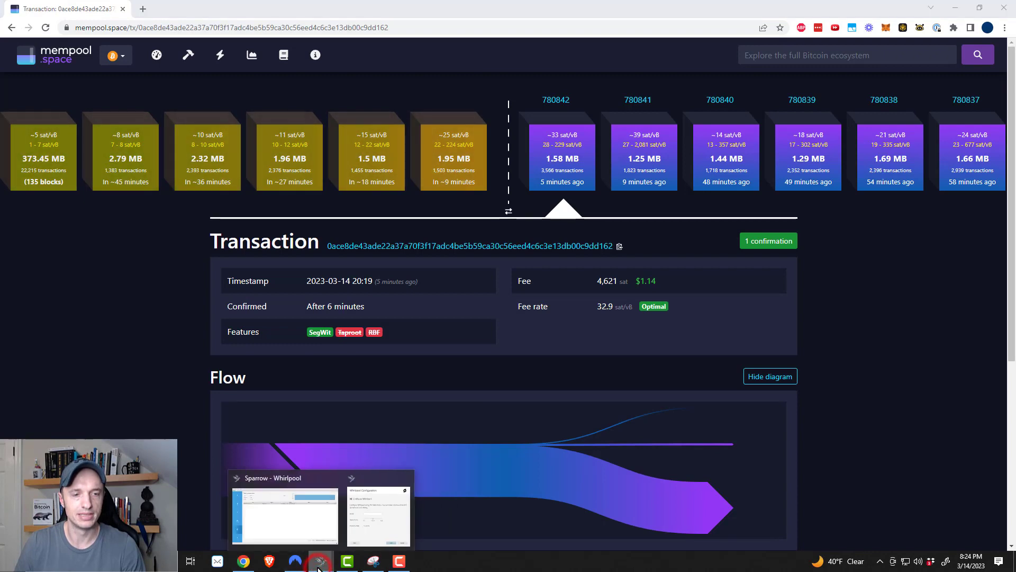
click(365, 529)
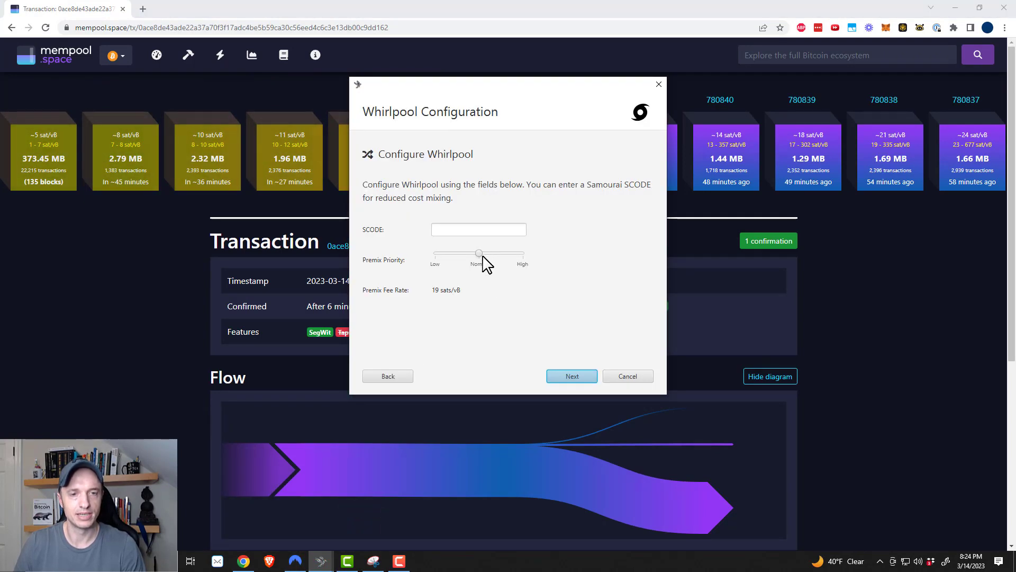
mouse_move(480, 254)
mouse_down()
mouse_move(524, 255)
mouse_move(444, 256)
mouse_move(486, 260)
mouse_up()
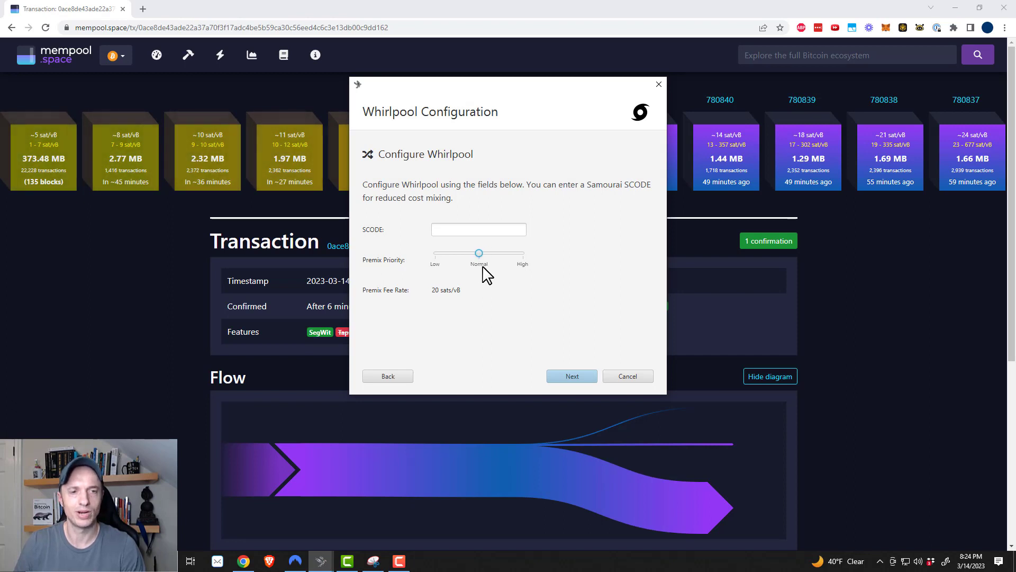
click(577, 378)
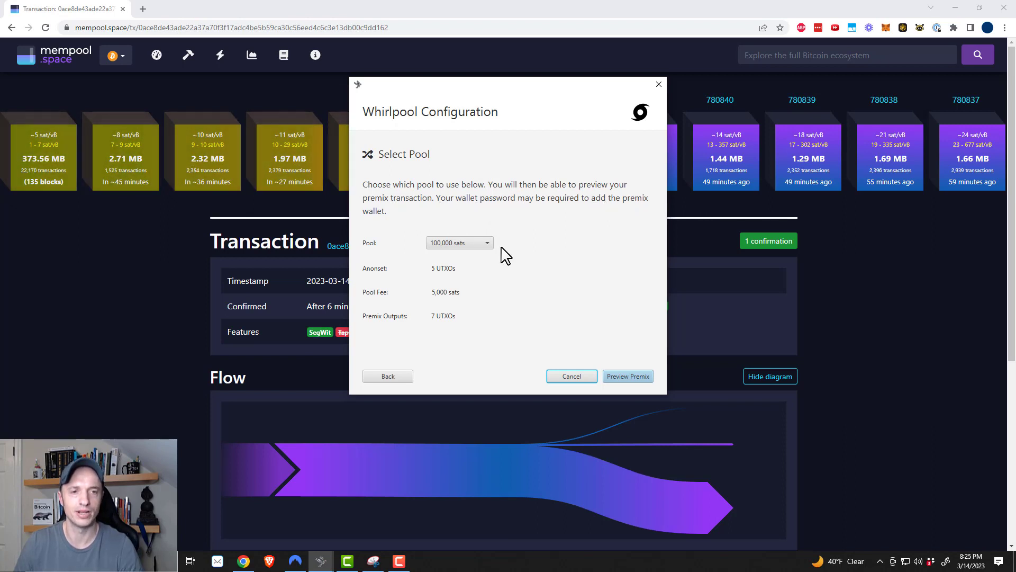
- Pick the 100,000 sats pool and preview the premix transaction
click(485, 243)
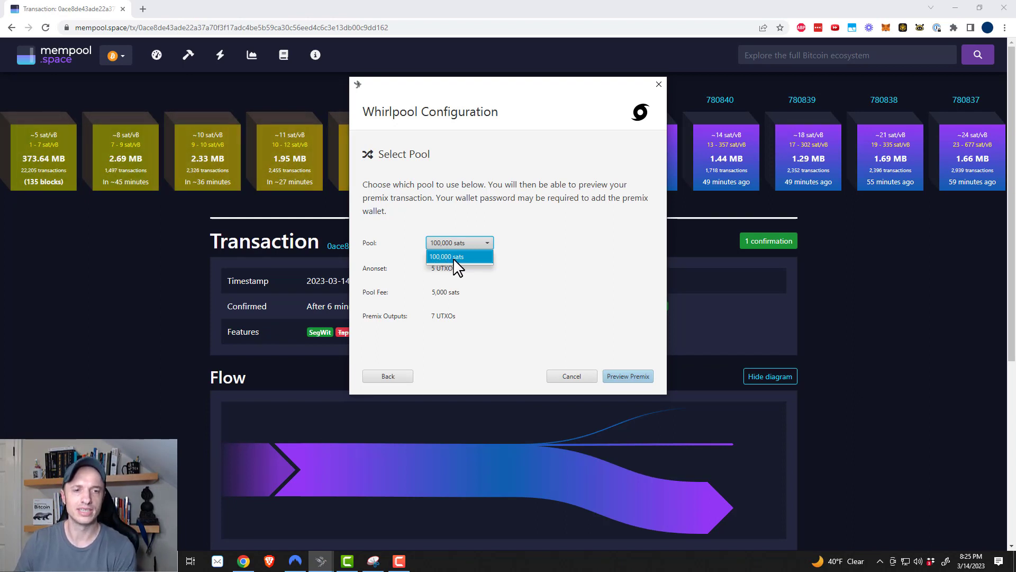
click(455, 258)
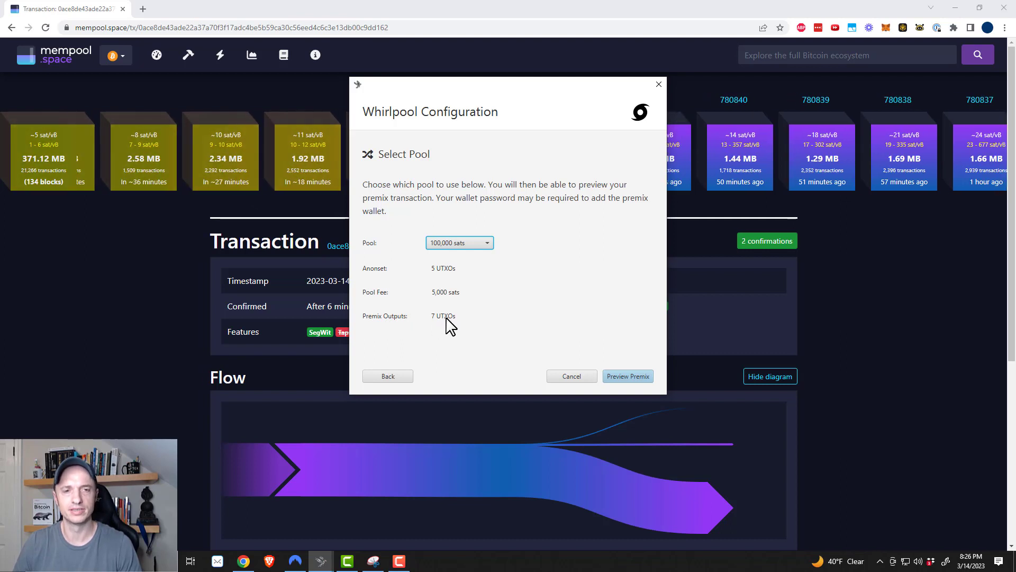
click(629, 377)
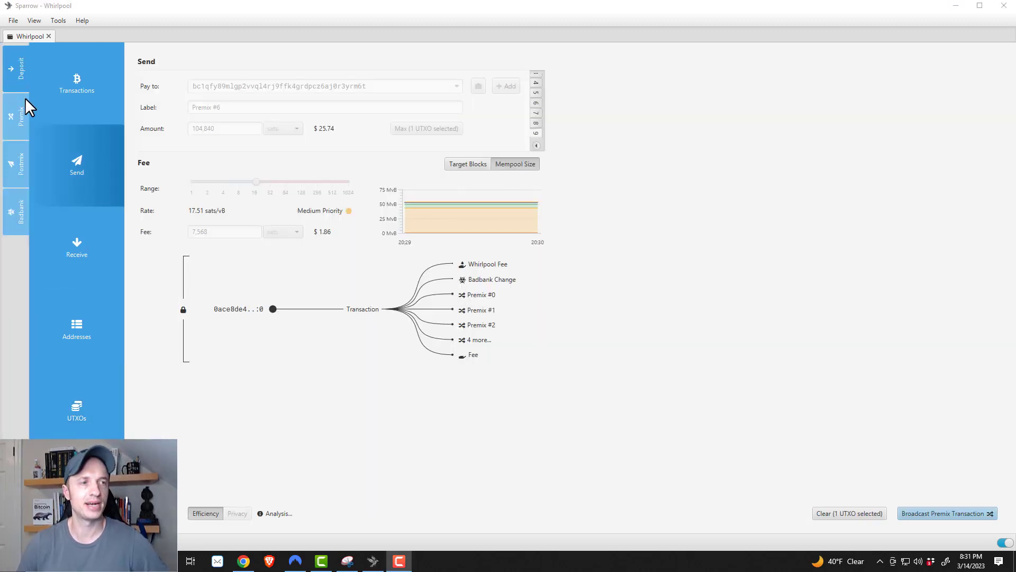
click(21, 113)
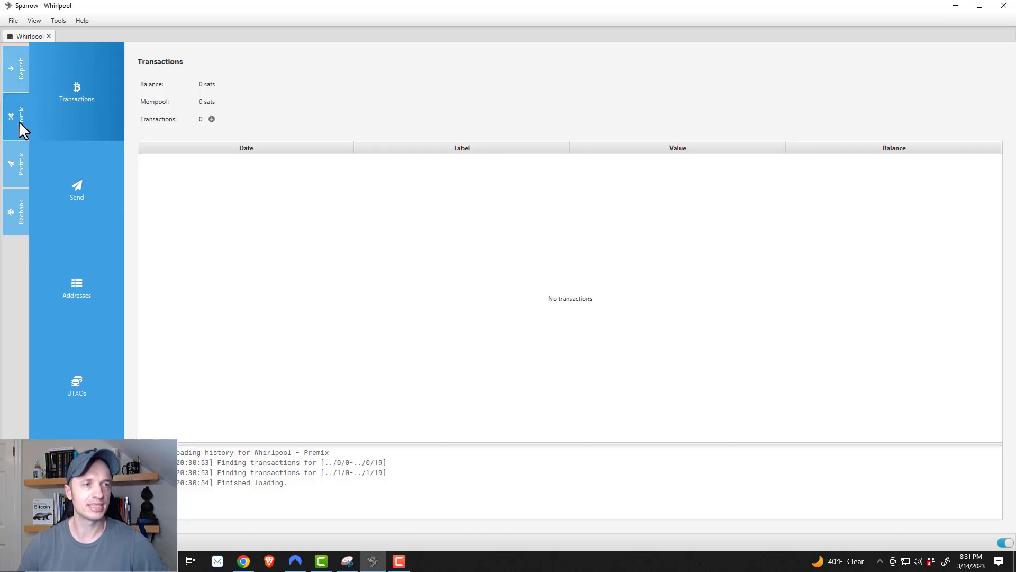
click(16, 180)
click(21, 231)
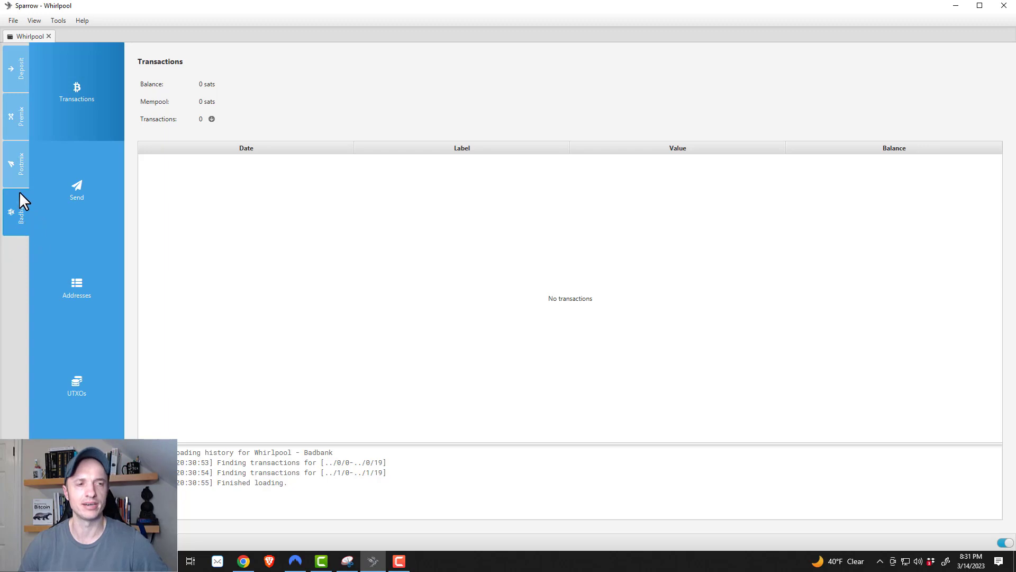
click(16, 75)
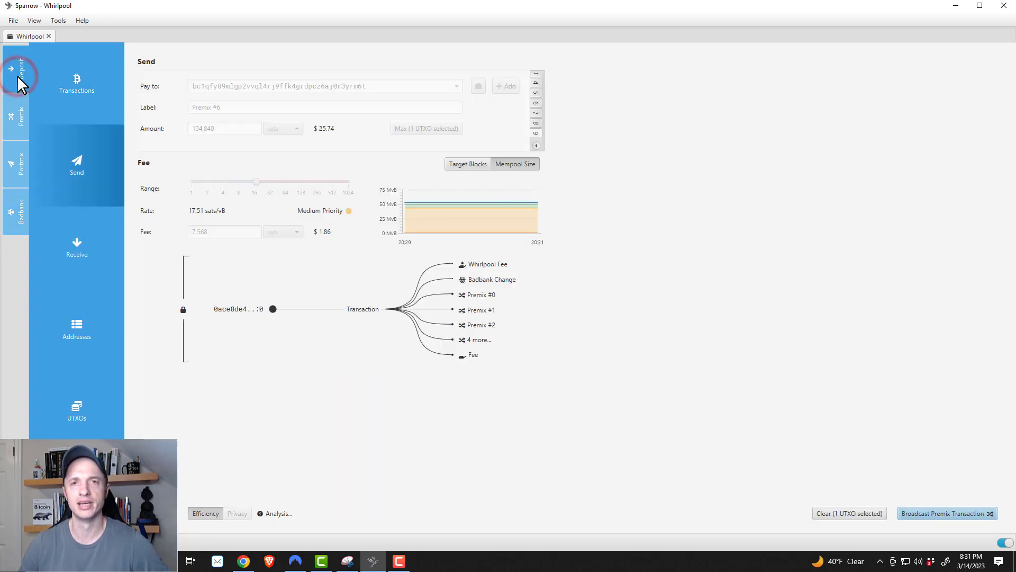
click(15, 118)
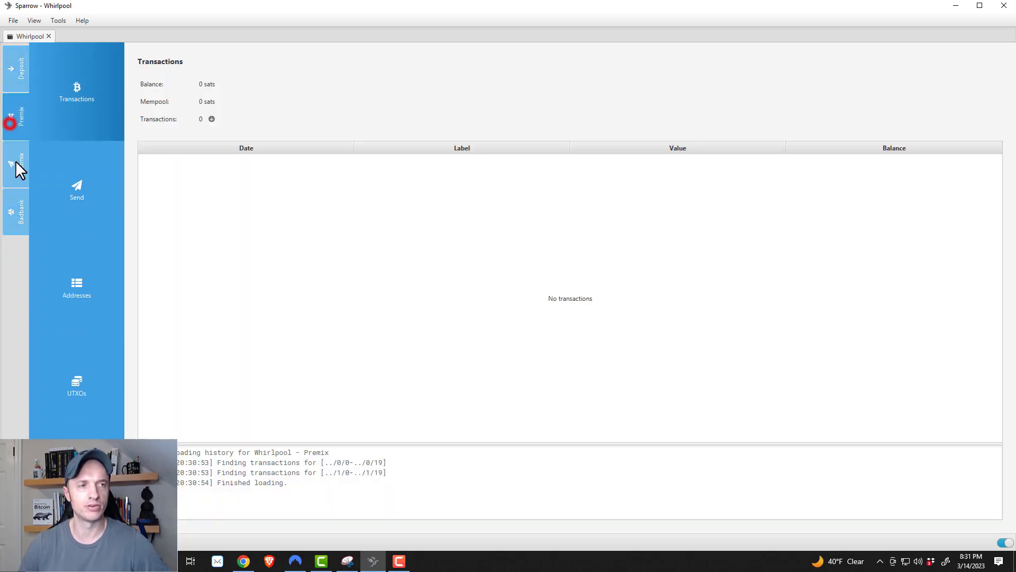
click(15, 160)
click(17, 68)
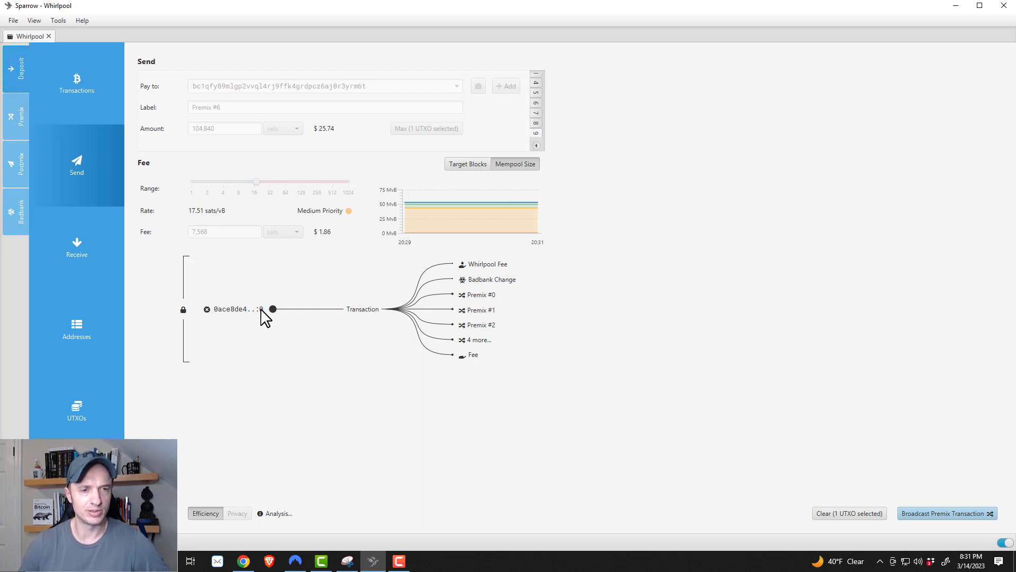
mouse_move(267, 316)
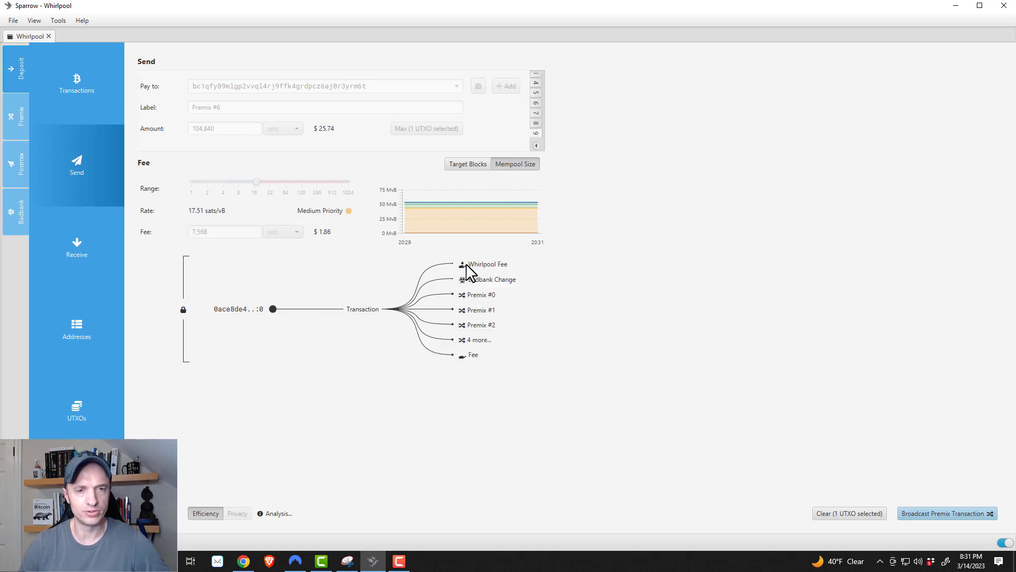
mouse_move(471, 263)
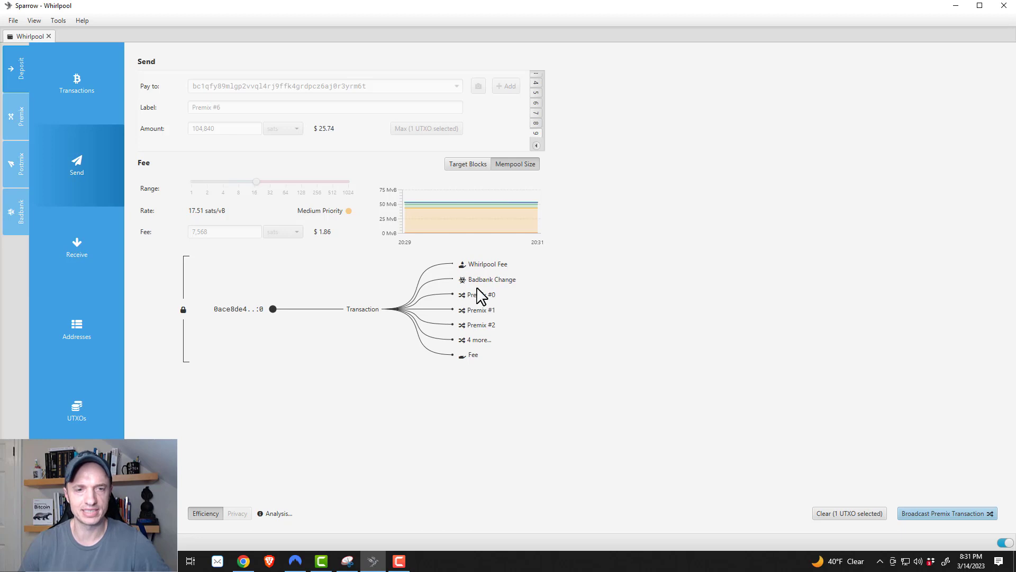
mouse_move(487, 282)
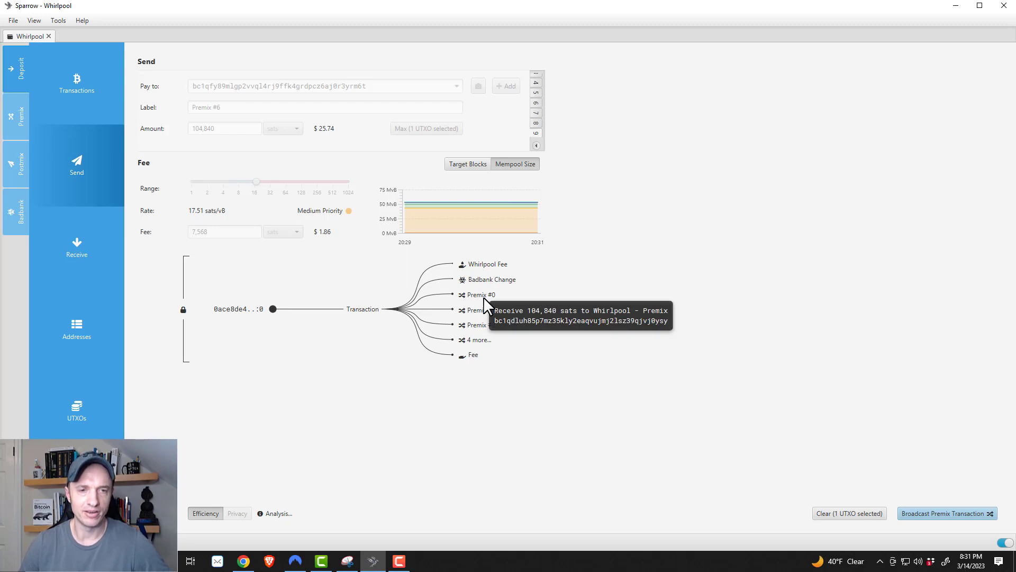
click(479, 339)
mouse_move(635, 216)
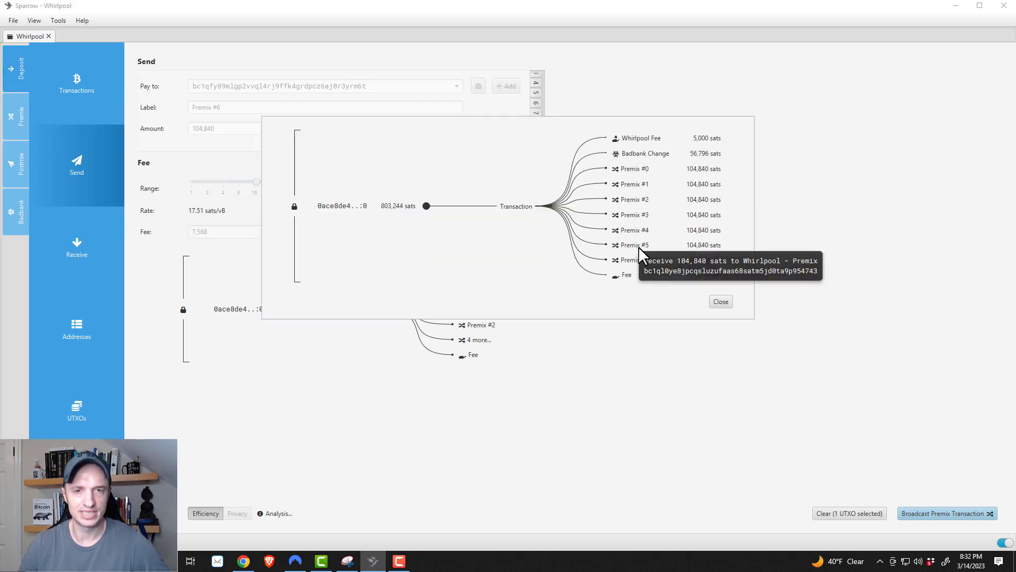
mouse_move(630, 264)
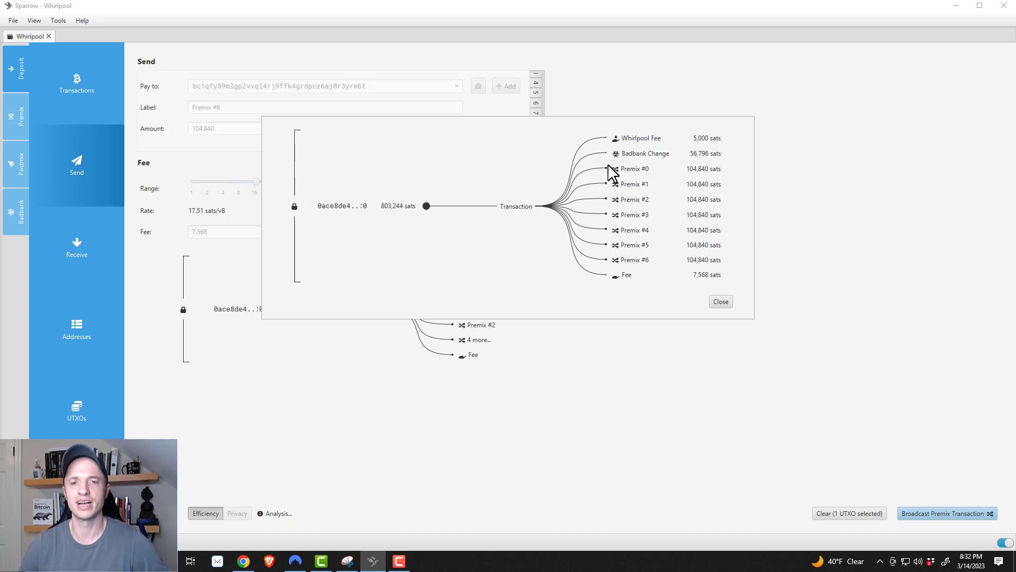
click(719, 302)
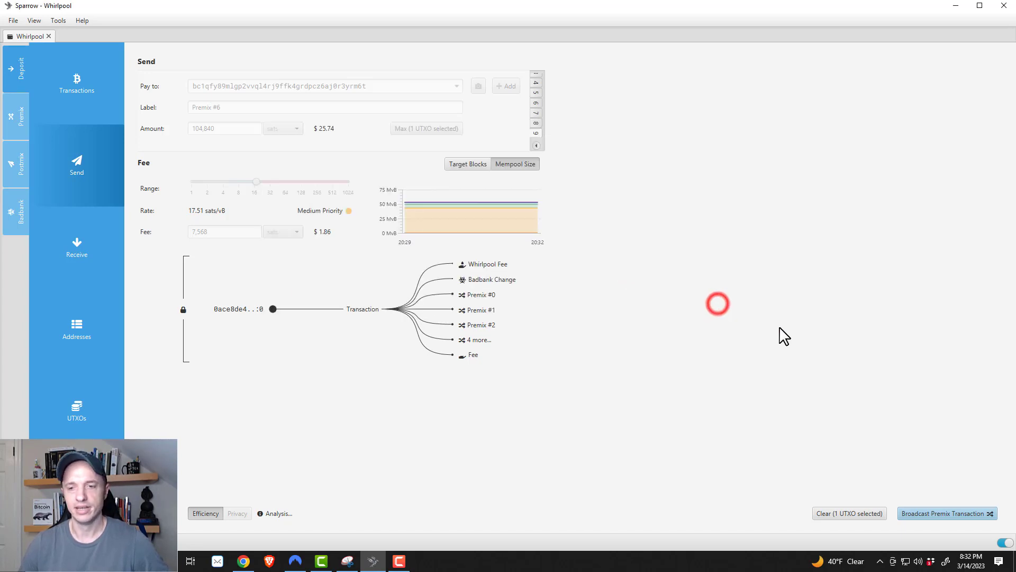
- Broadcast the premix transaction and list the Premix wallet's seven unconfirmed 105,142-sat UTXOs
click(943, 513)
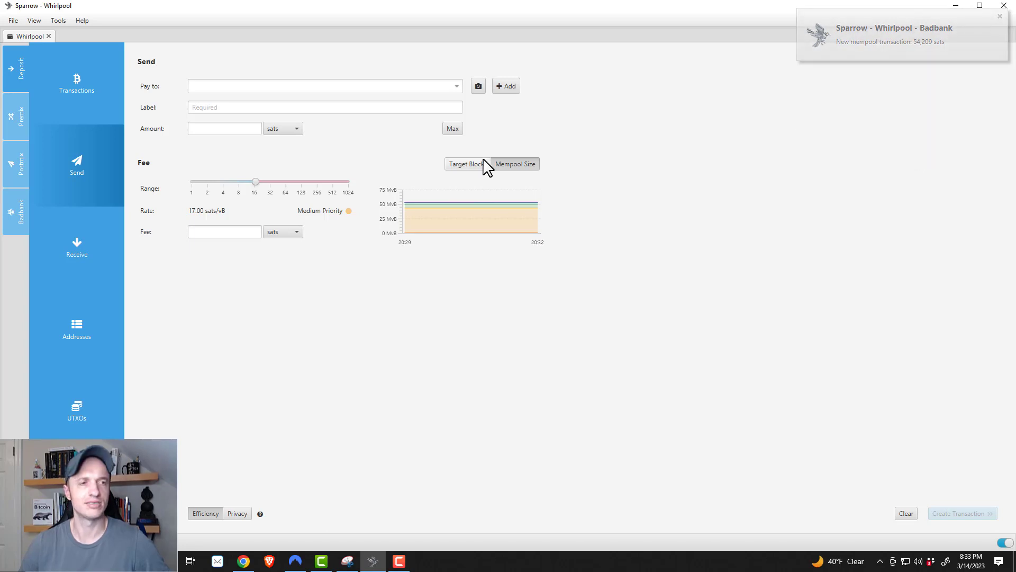
click(17, 121)
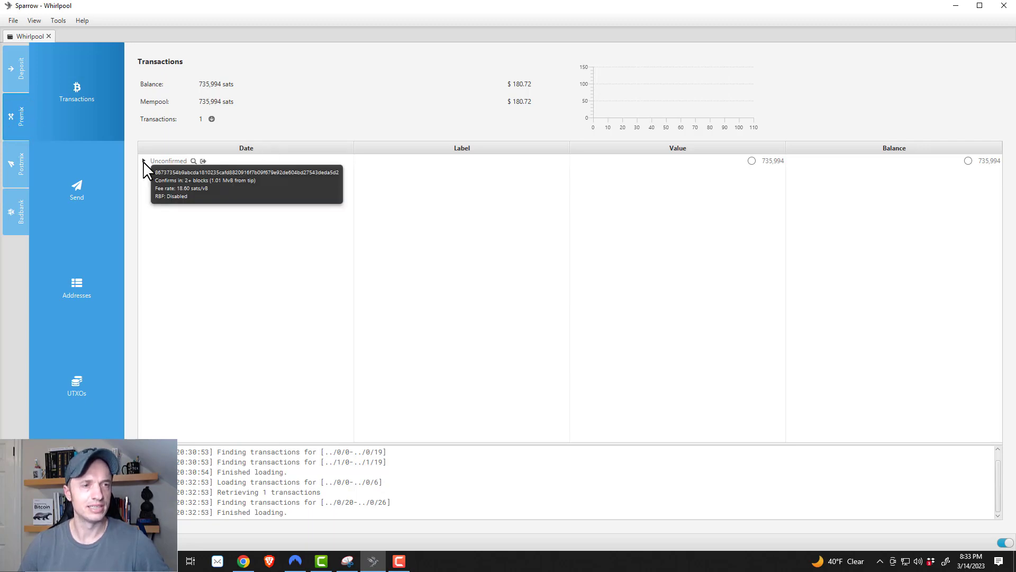
click(143, 161)
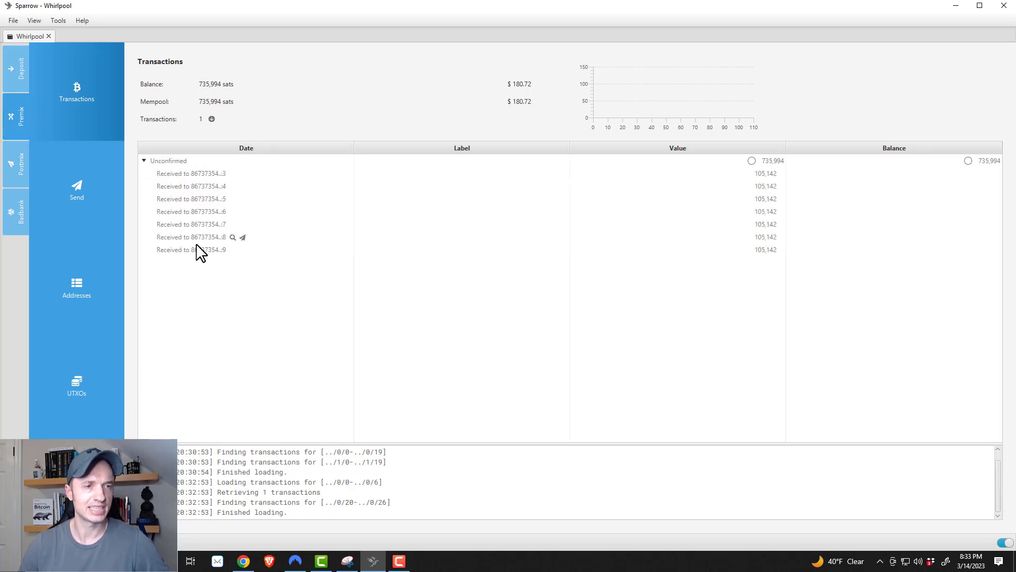
click(144, 161)
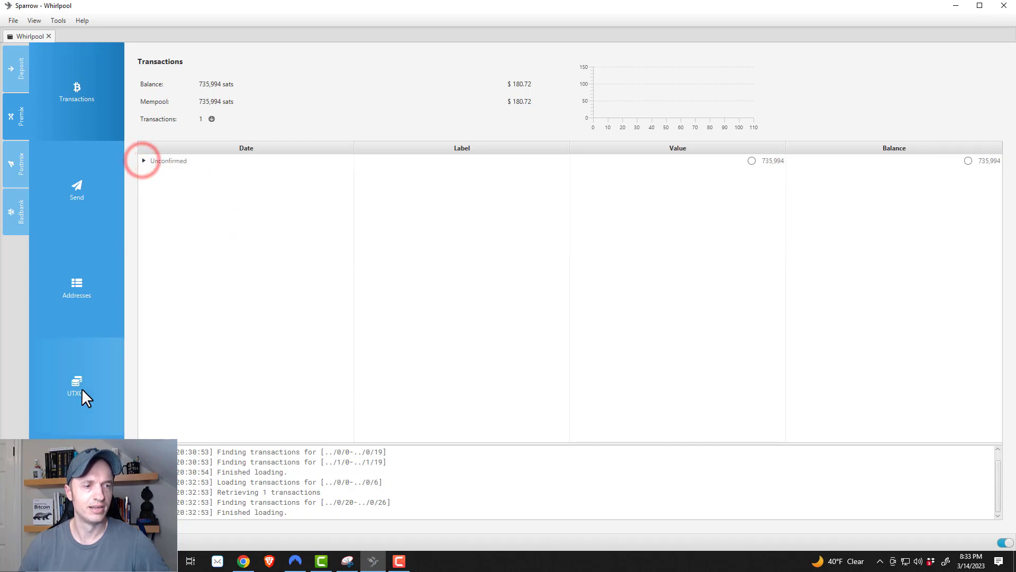
click(79, 392)
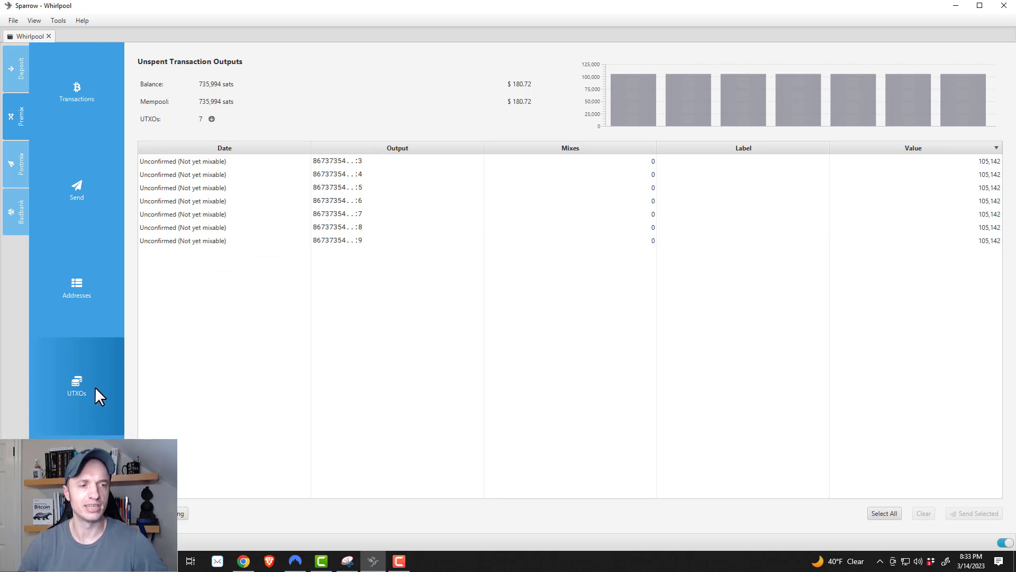
- Open the Badbank wallet and expand its unconfirmed transaction to see the 54,209-sat change
click(19, 169)
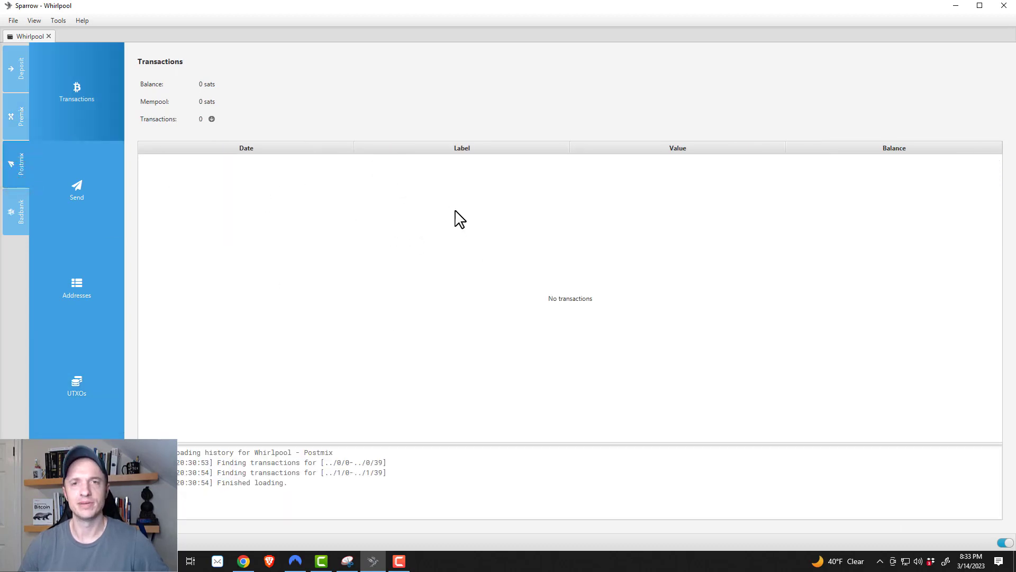
click(19, 208)
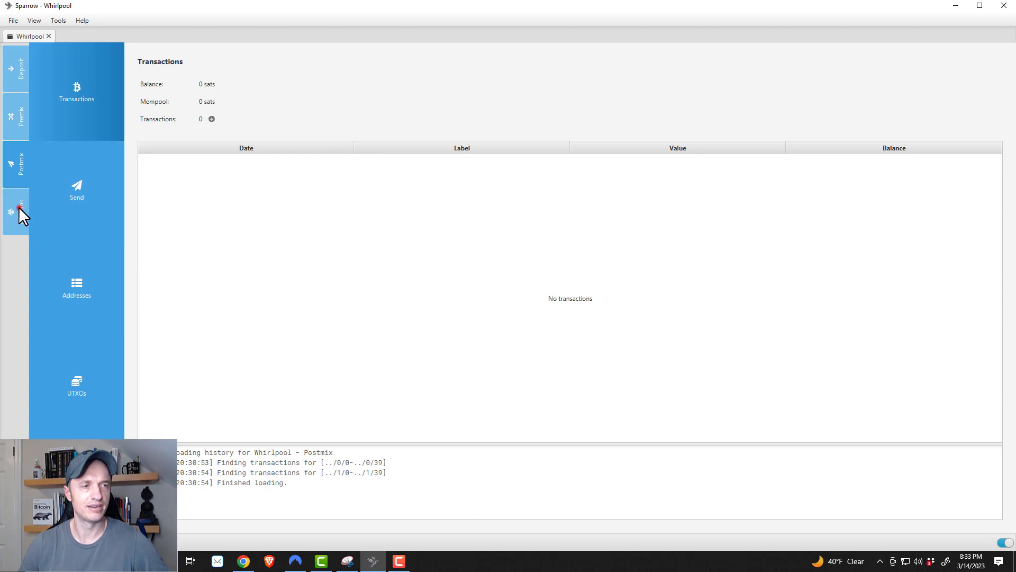
click(144, 161)
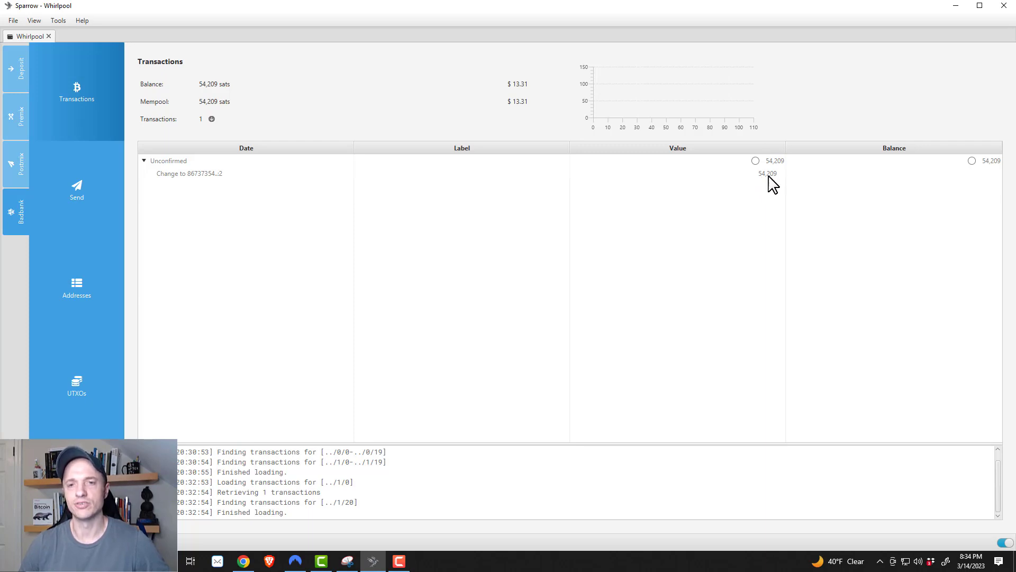
- Check that mempool.space shows the premix transaction confirmed, then return to Sparrow
mouse_move(759, 163)
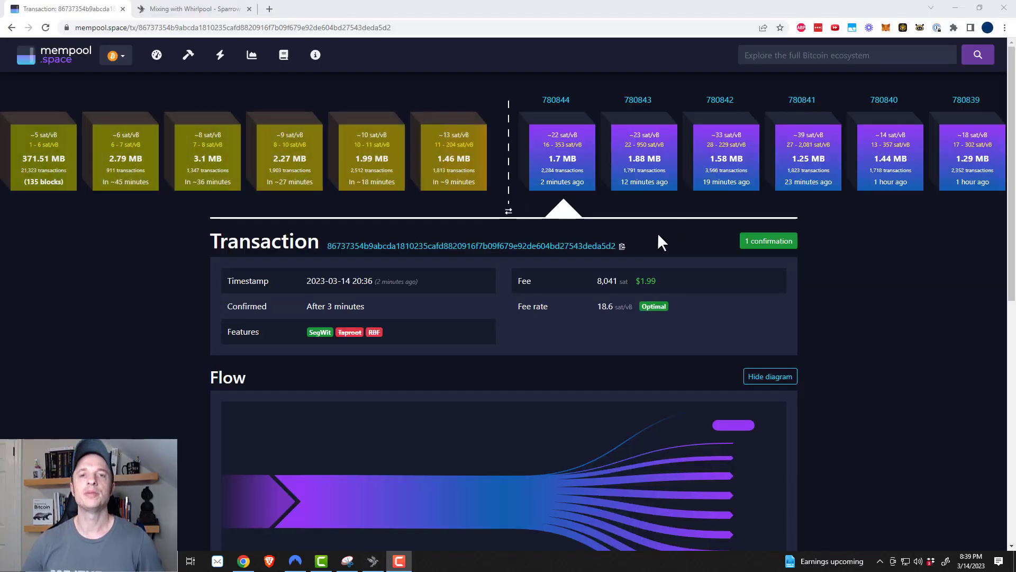
scroll(736, 273, down, 1)
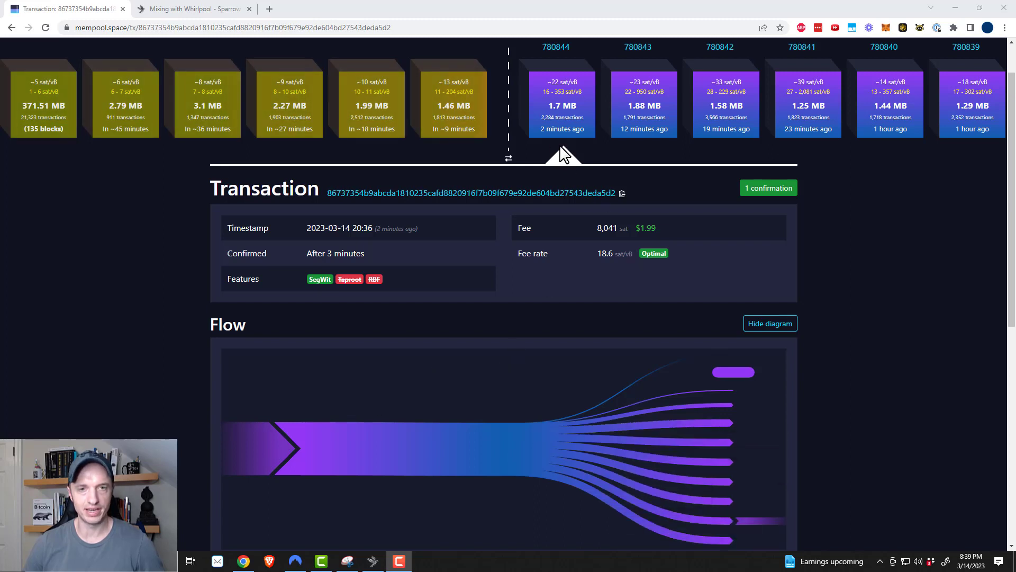
click(373, 561)
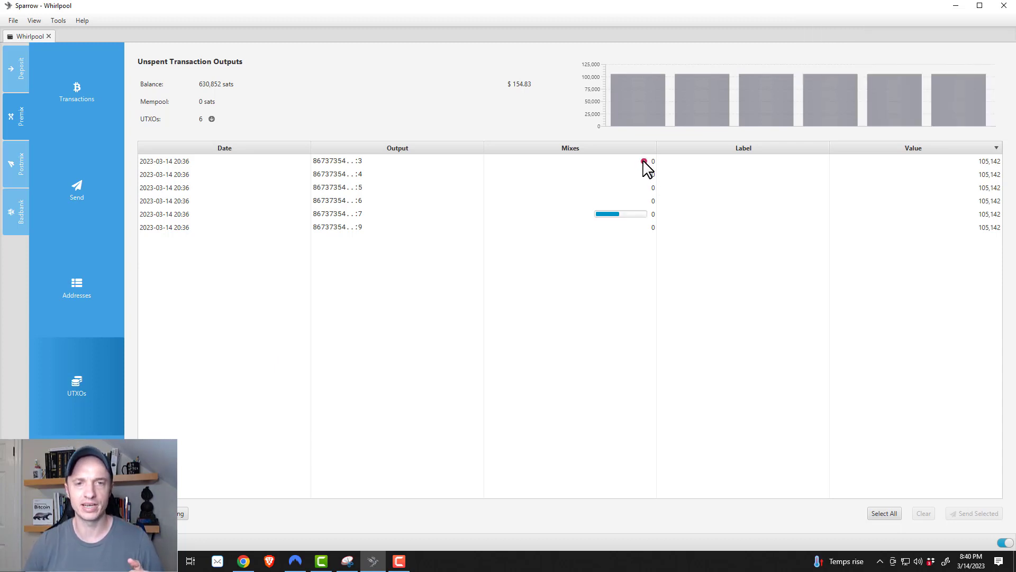
- Show the Postmix wallet's transactions: two 100,000-sat mixes totalling 200,000 sats
mouse_move(644, 162)
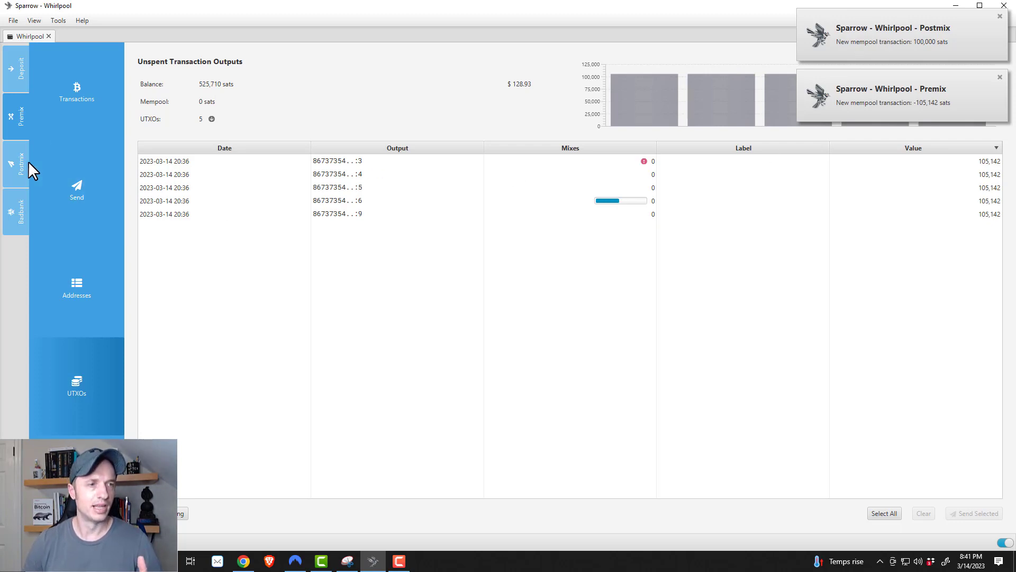
click(21, 173)
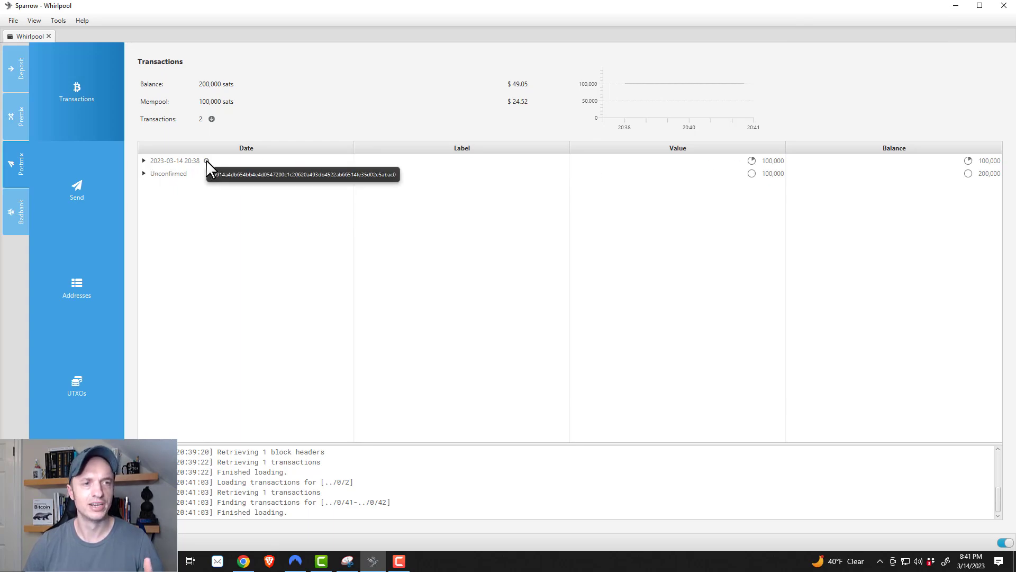
- Copy the first postmix mix transaction's ID from its details and switch to mempool.space
click(207, 160)
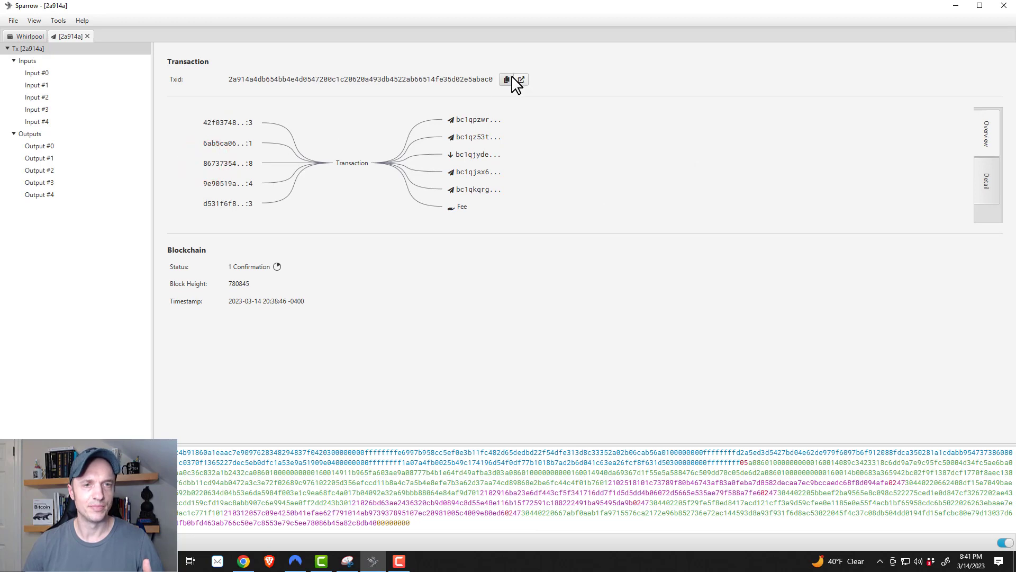
click(506, 79)
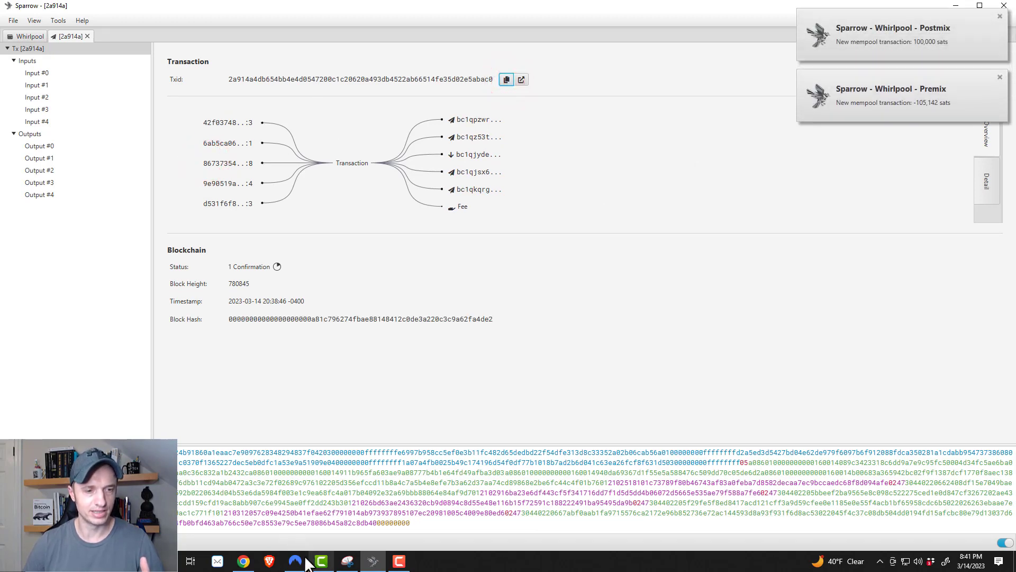
mouse_move(253, 565)
click(277, 526)
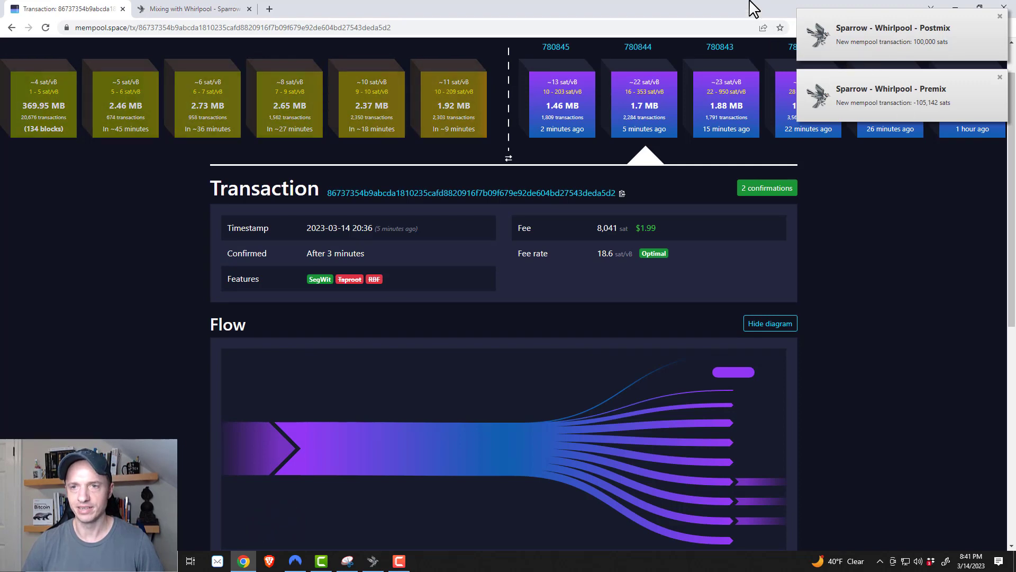
- Dismiss the Sparrow notifications covering the browser
click(732, 8)
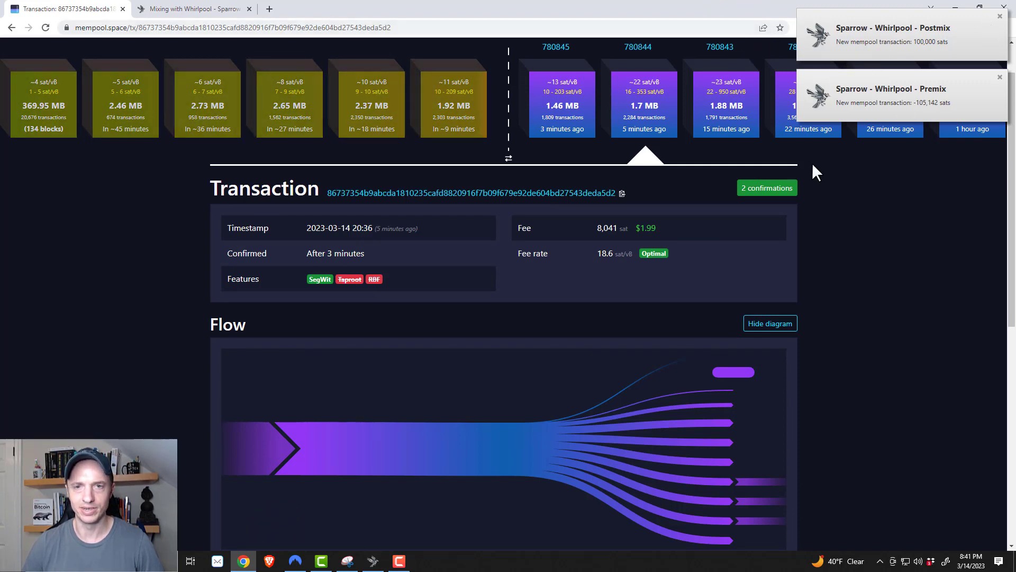
scroll(812, 163, up, 1)
click(998, 17)
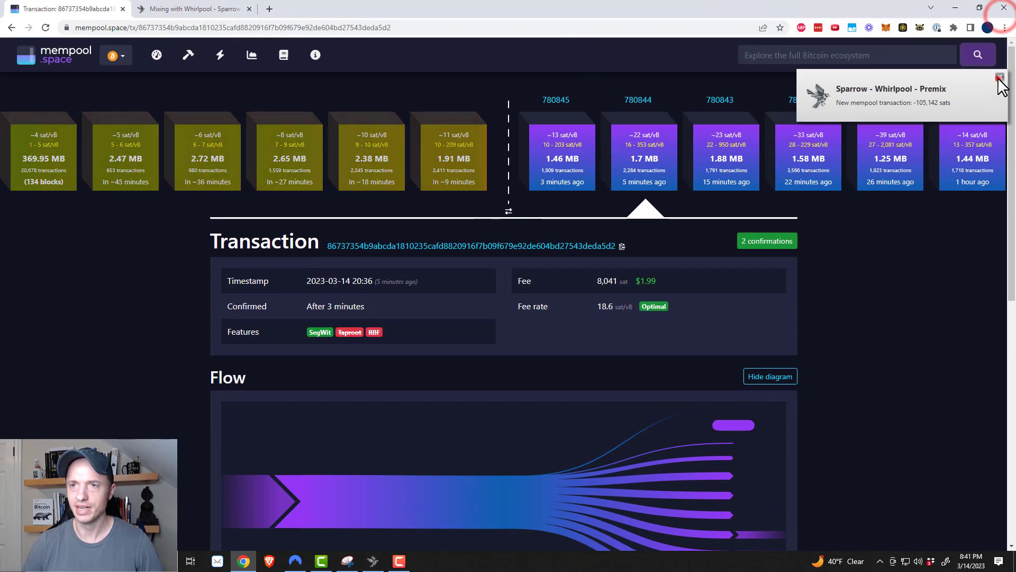
click(999, 78)
- Search mempool.space for mix transaction 2a914a and scroll to its Inputs & Outputs
click(850, 55)
key(ctrl+v)
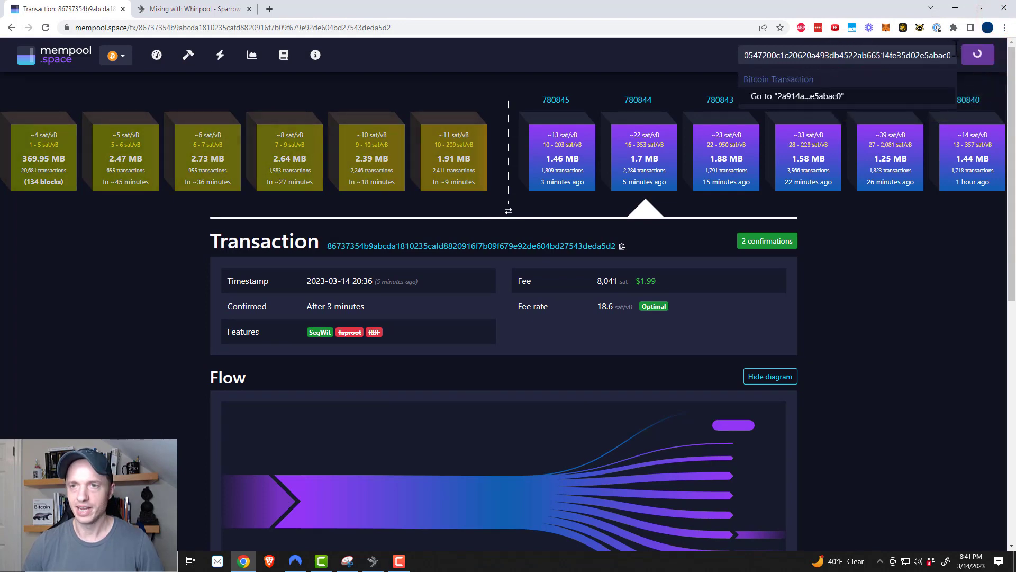
click(981, 58)
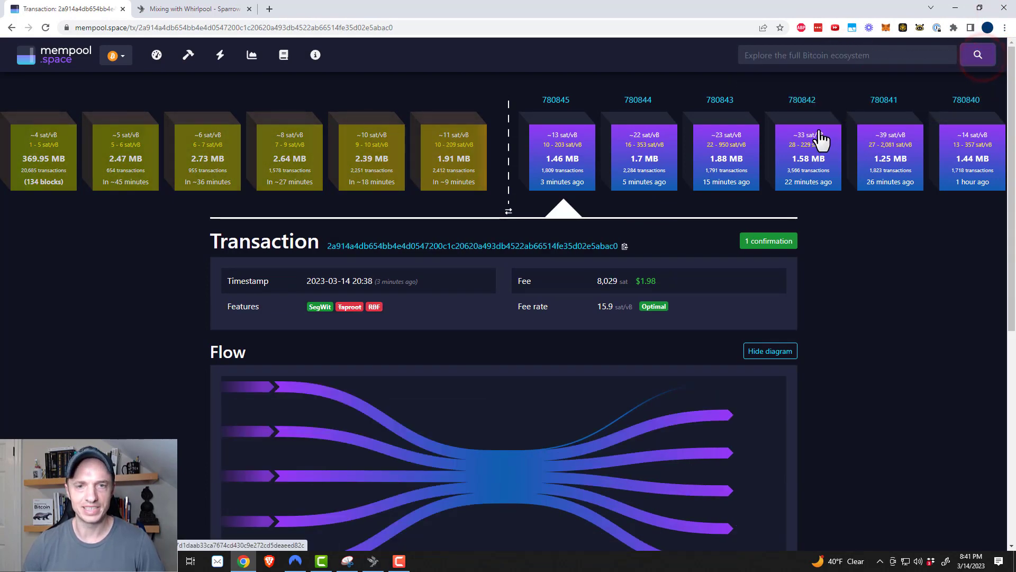
scroll(885, 408, down, 5)
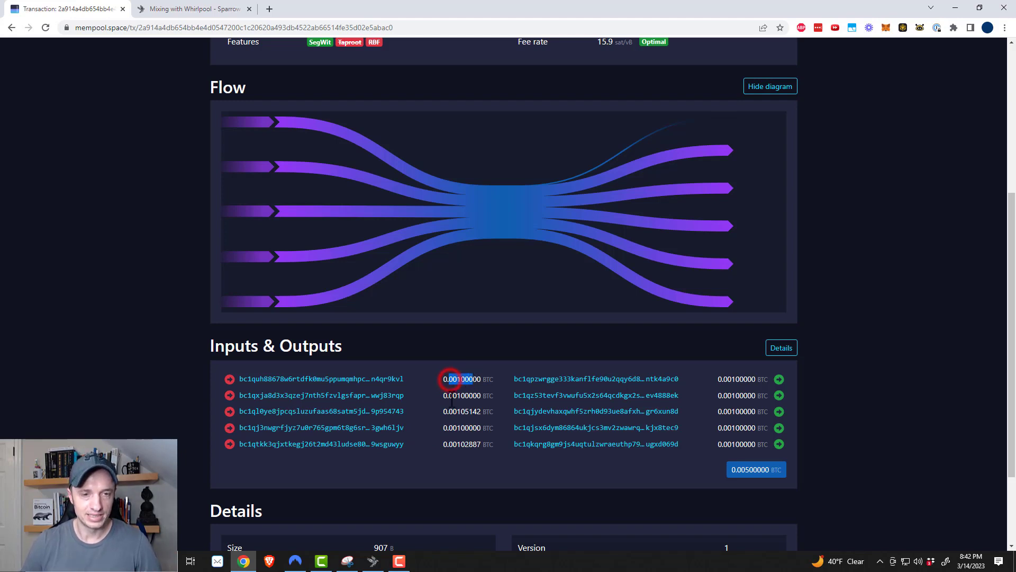
- Highlight input three's extra digits 05142 and input five's 02887 against the equal 0.001 BTC outputs
drag(453, 411, 479, 411)
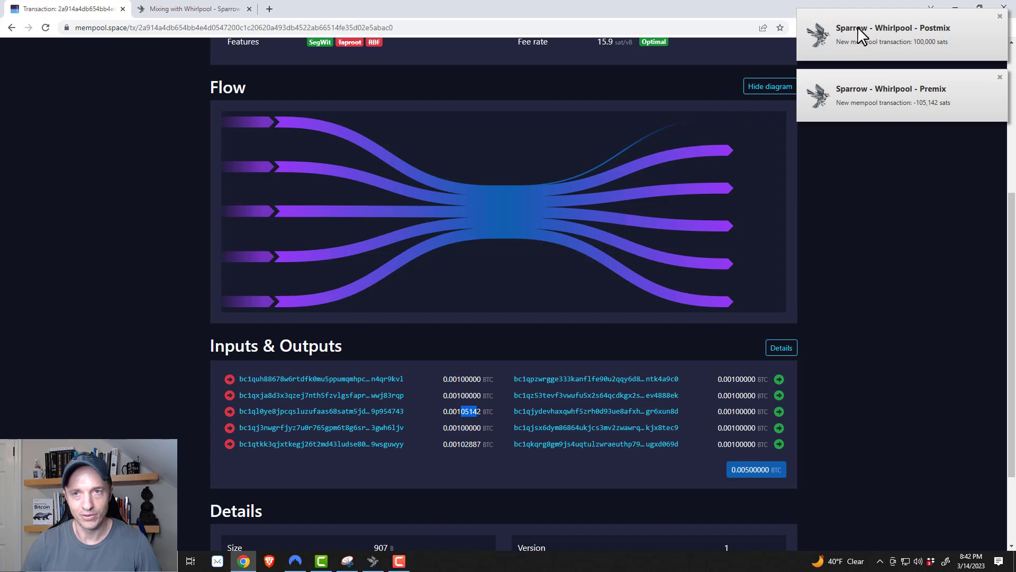
click(458, 414)
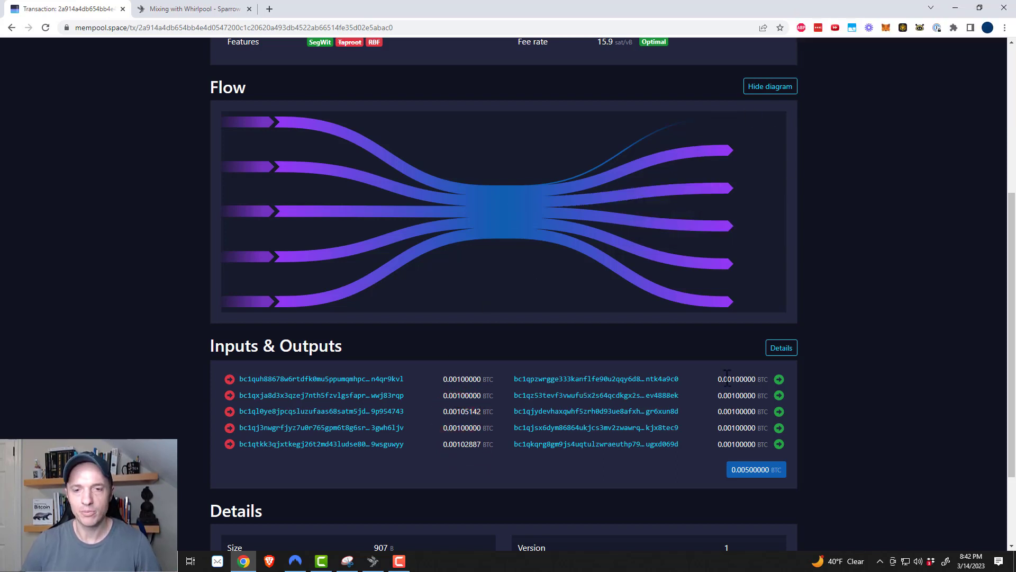
drag(737, 379, 737, 431)
click(740, 433)
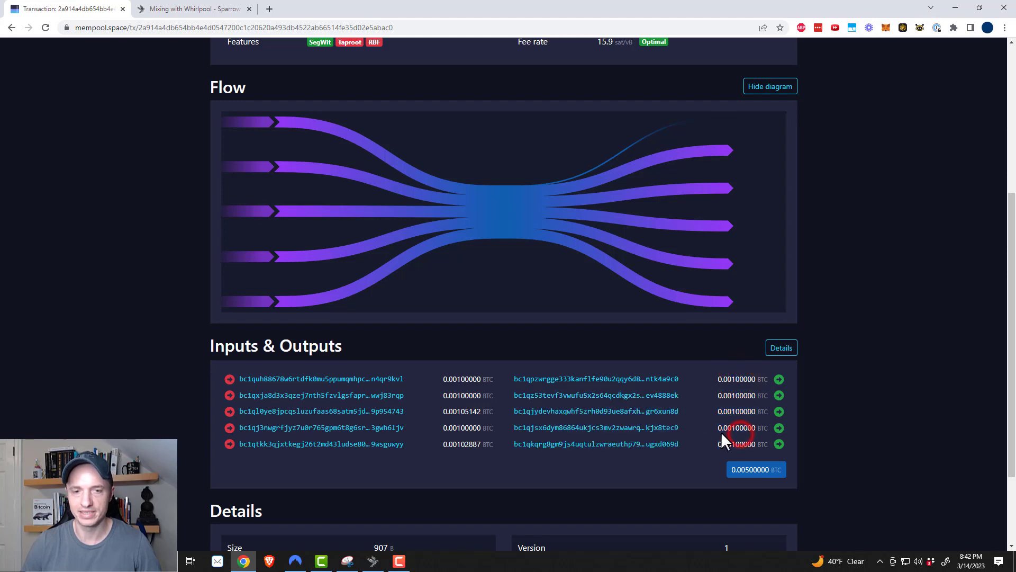
drag(480, 411, 461, 411)
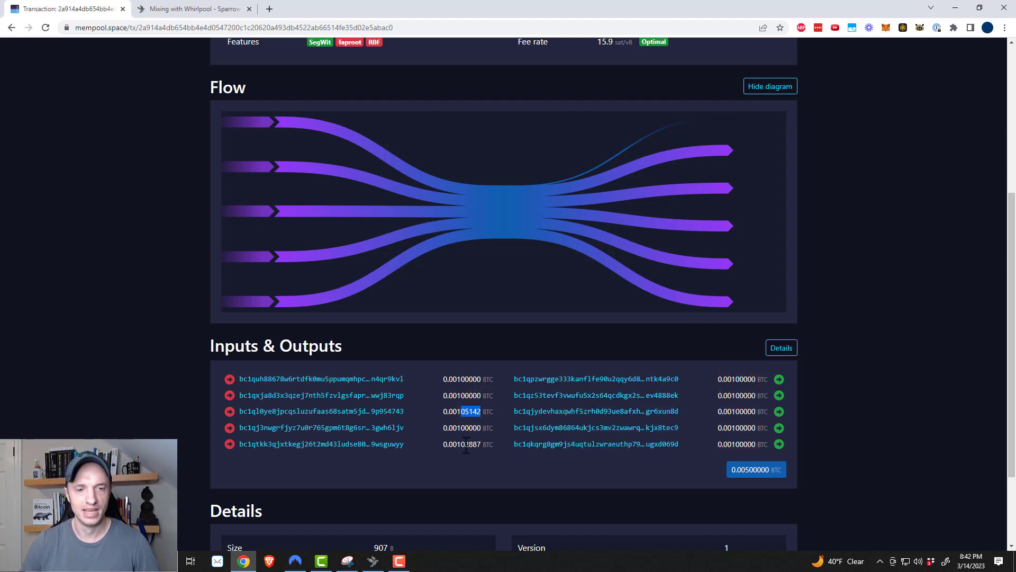
drag(461, 445, 484, 450)
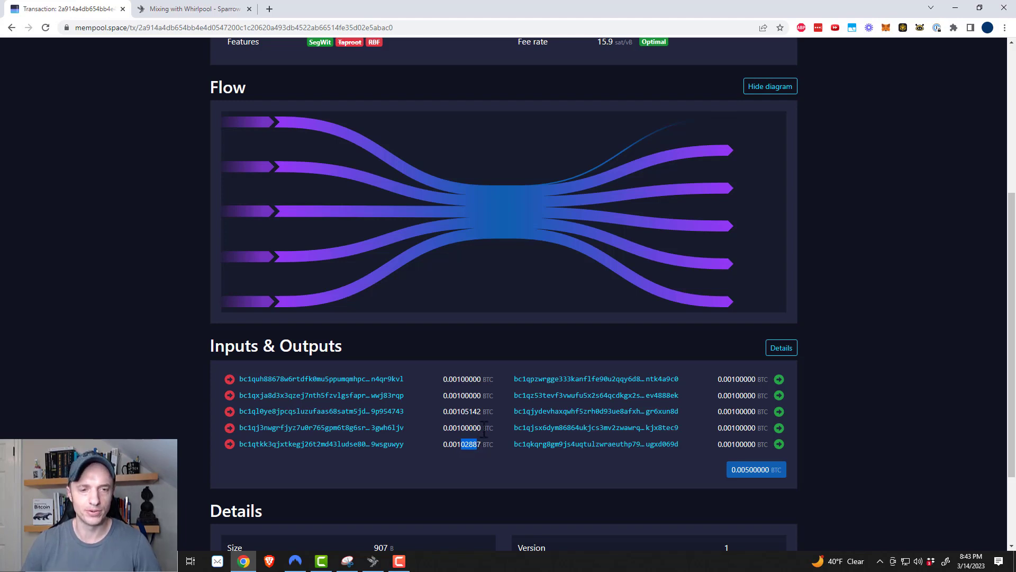
- Compare input four's plain 0.001 amount with input three's 105142 digits, then return to Sparrow
drag(481, 428, 450, 430)
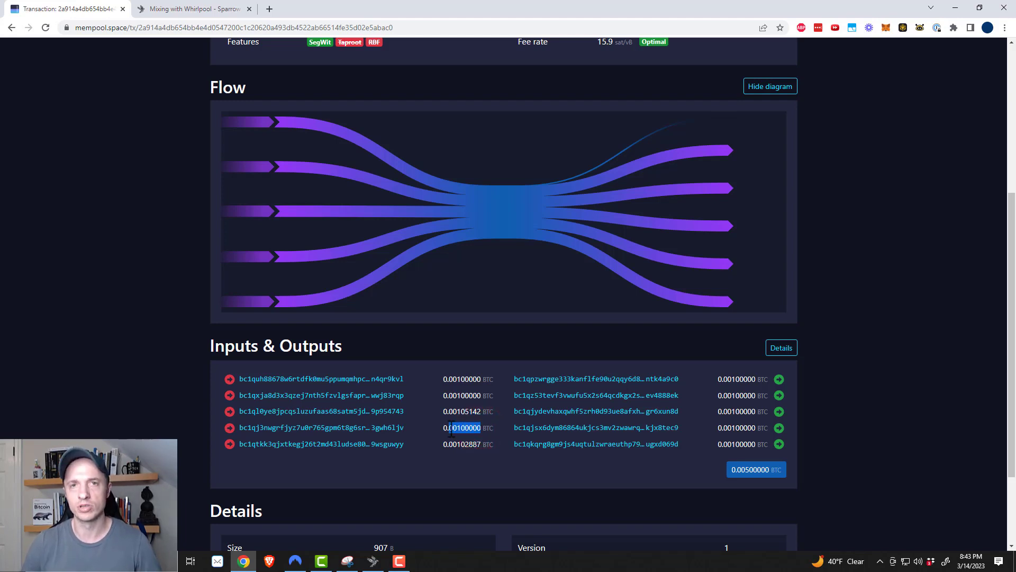
click(473, 428)
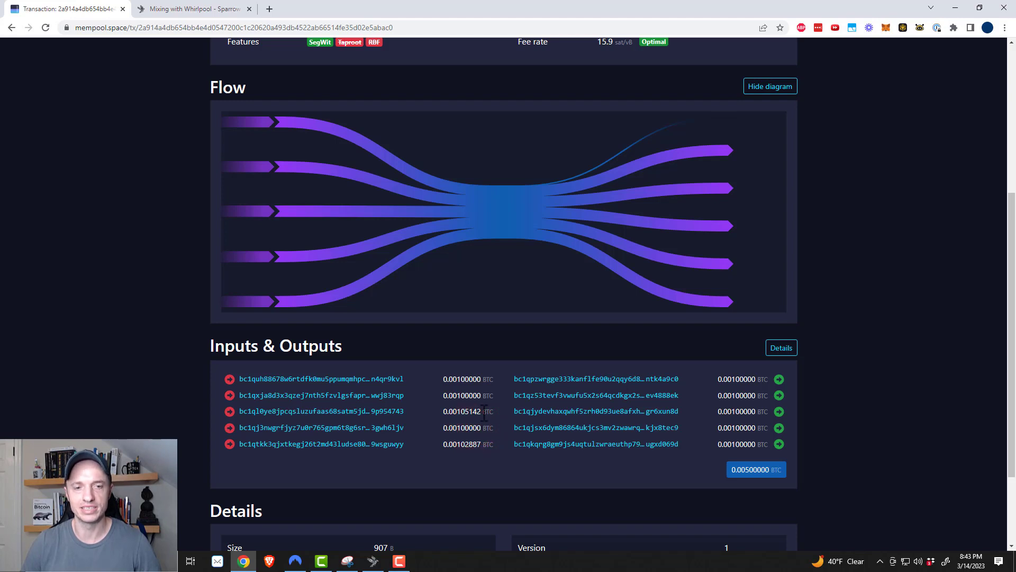
drag(482, 412, 453, 413)
click(477, 413)
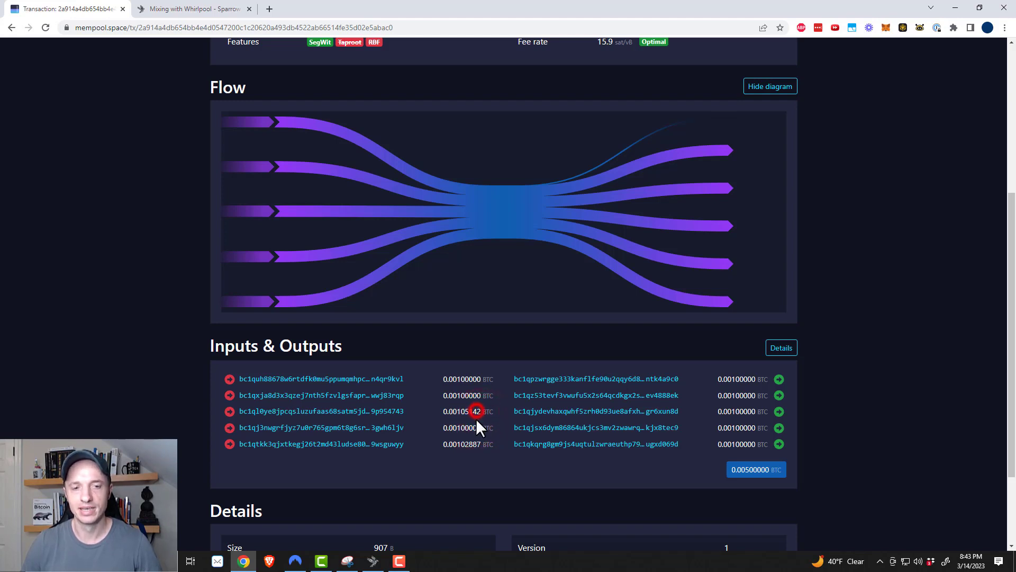
drag(478, 413, 457, 412)
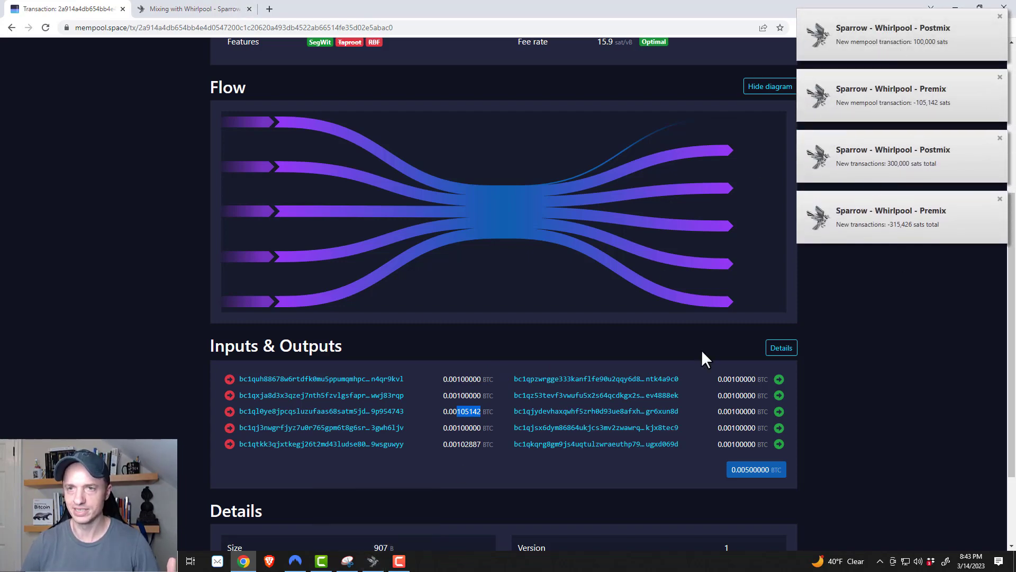
click(372, 561)
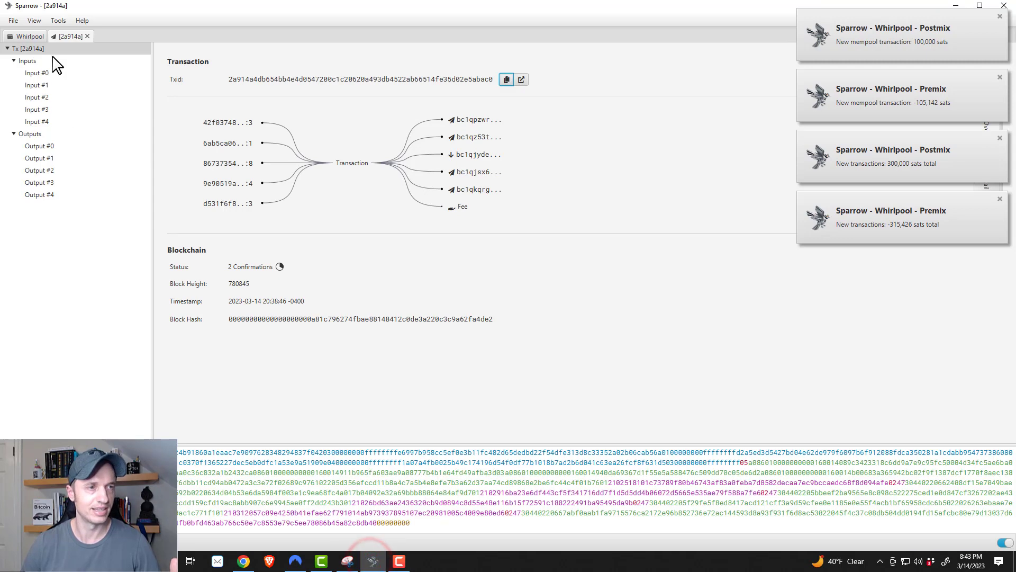
- List the Postmix account's five 100,000-sat UTXOs with their mix counts, then go back to mempool.space
click(24, 36)
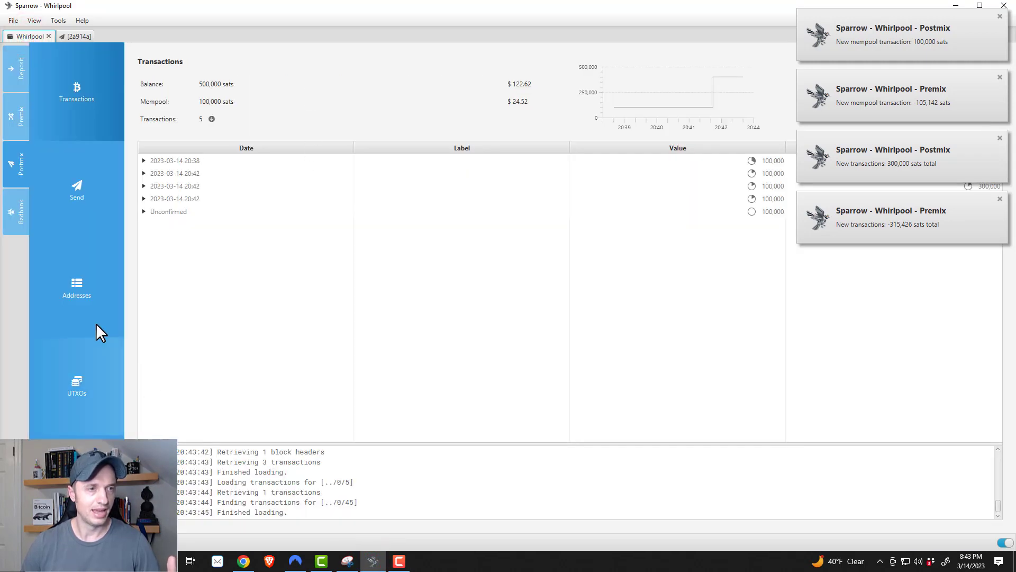
click(77, 379)
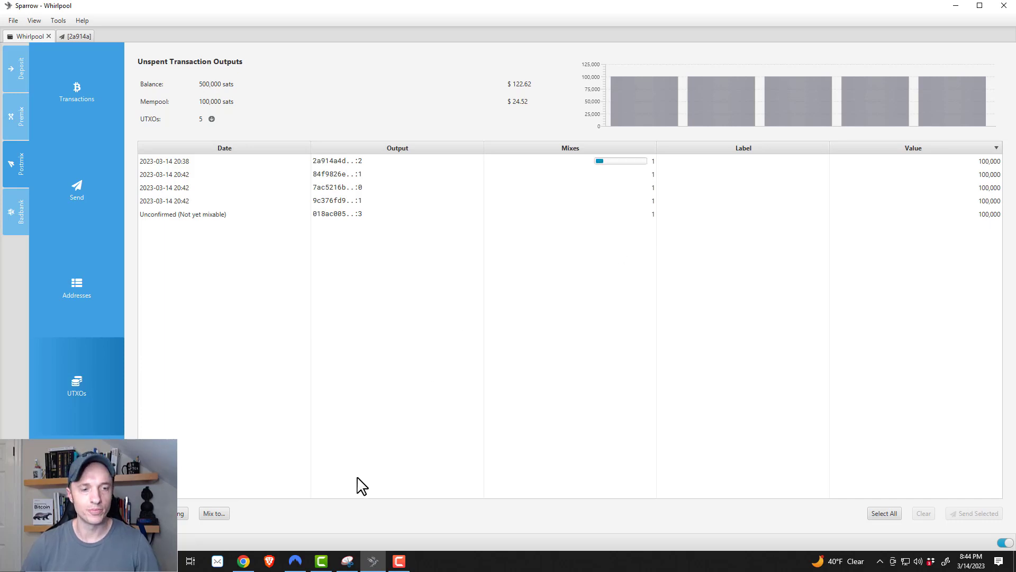
click(243, 561)
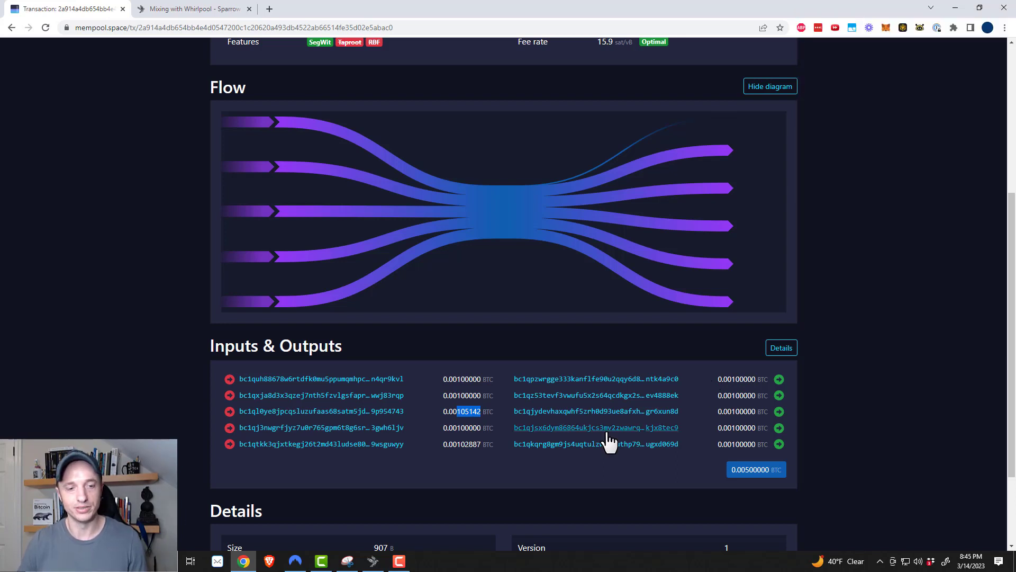
- Check the Premix account, then view Postmix's seven 100,000-sat UTXOs totalling 700,000 sats
click(376, 560)
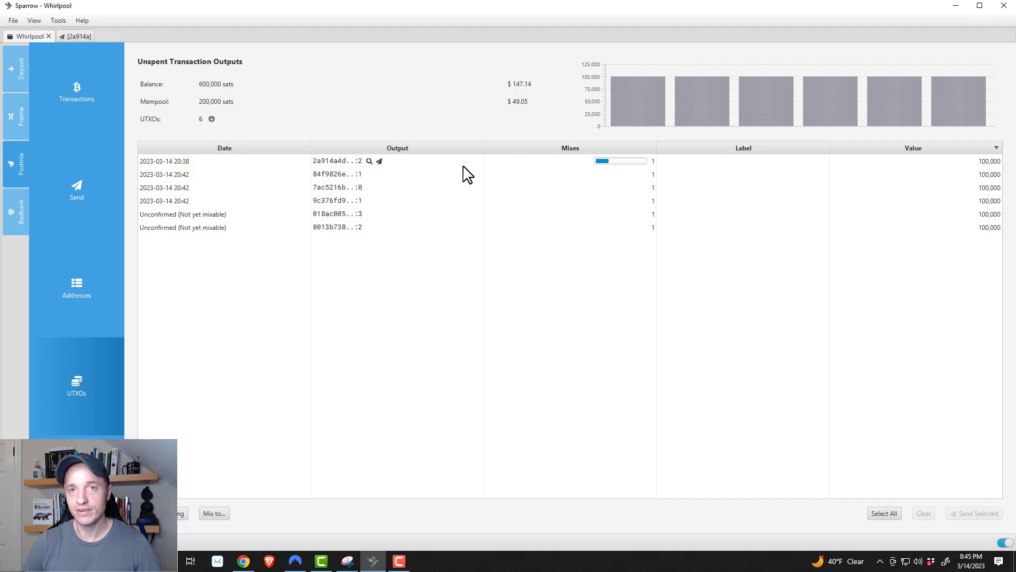
mouse_move(607, 162)
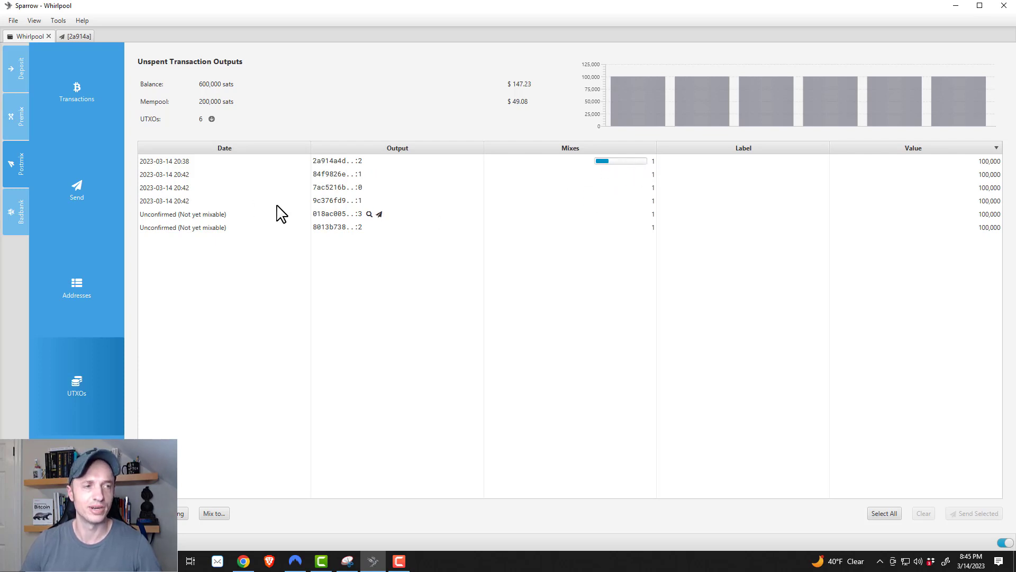
click(18, 110)
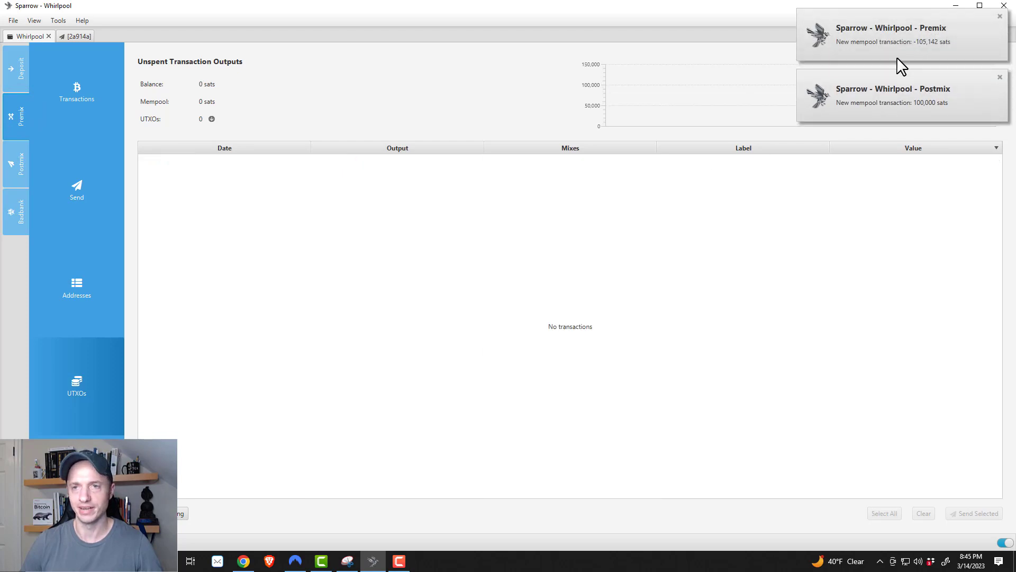
click(16, 164)
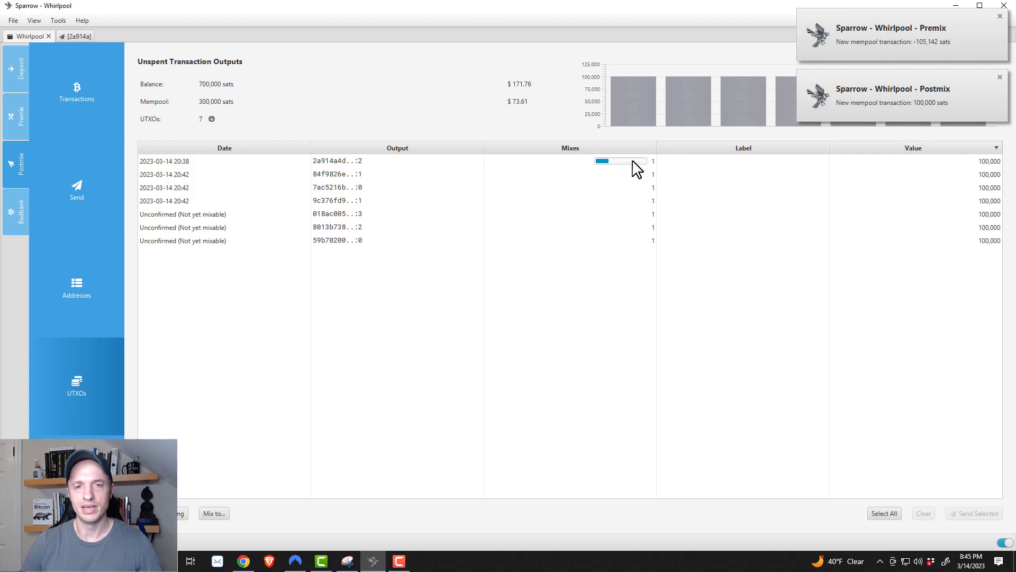
mouse_move(638, 169)
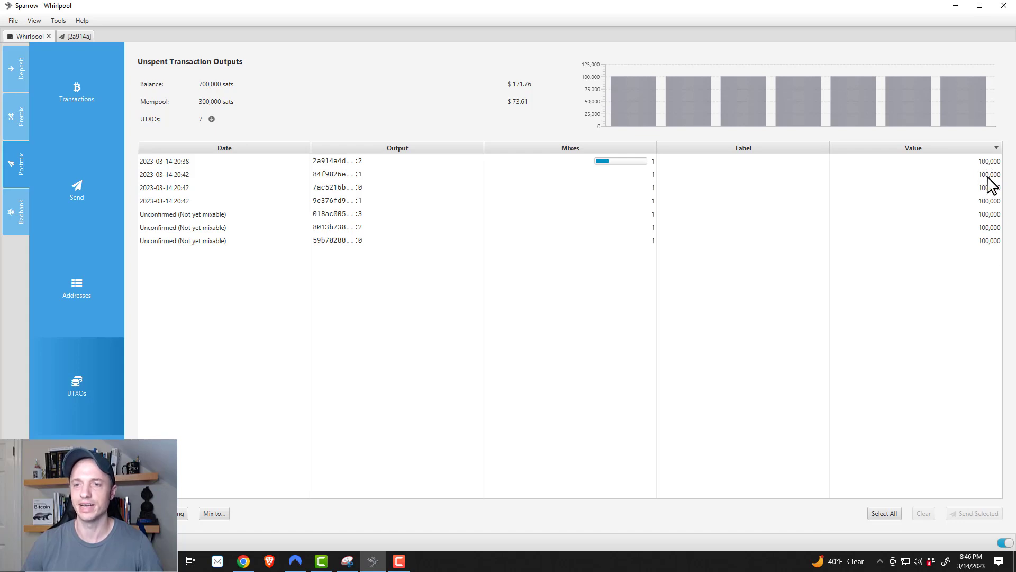
click(399, 560)
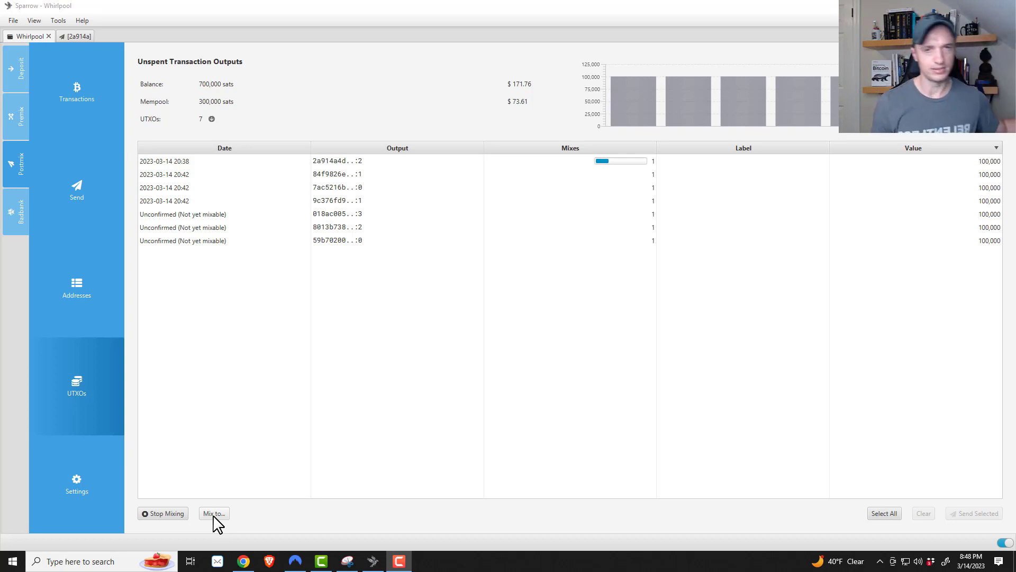
- Create a new wallet named 'Ledger for Whirlpool'
click(12, 23)
click(16, 36)
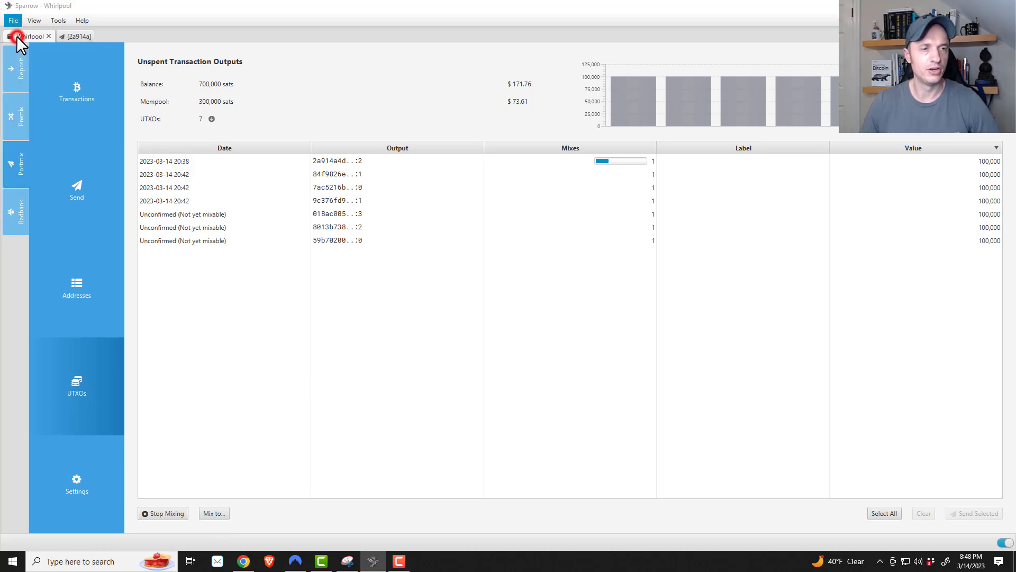
text(Ledger for Wh)
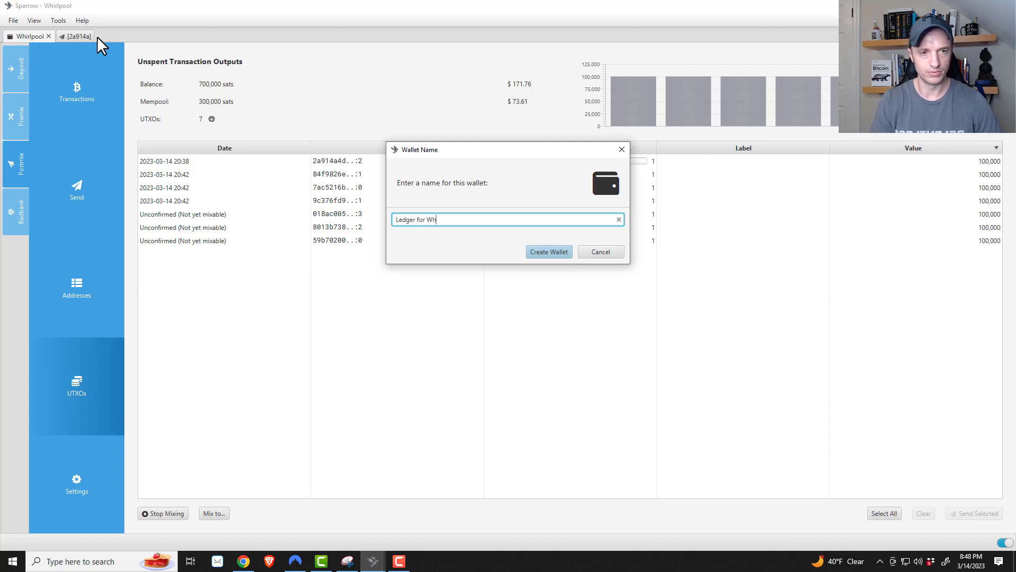
text(irlpool)
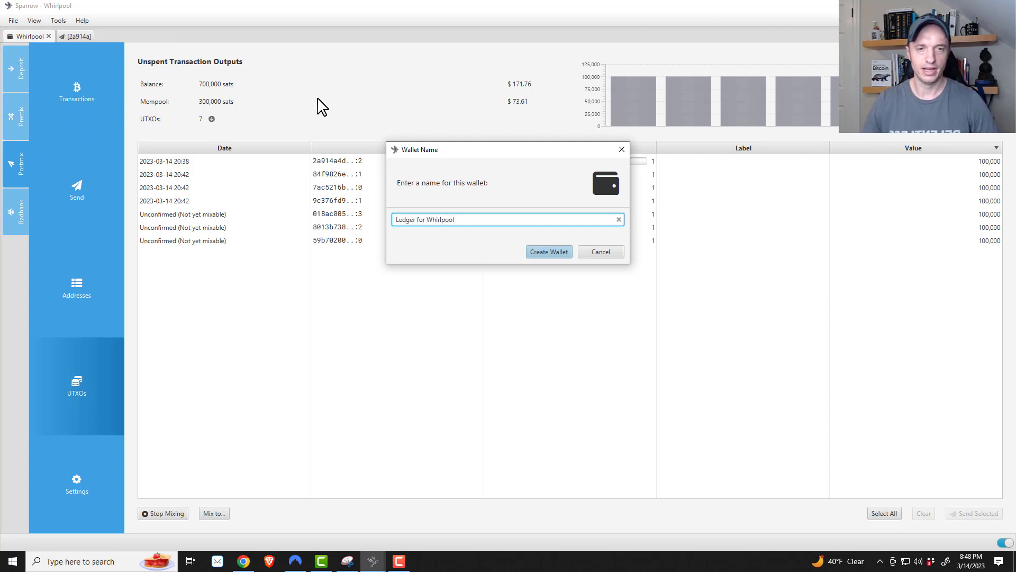
click(553, 251)
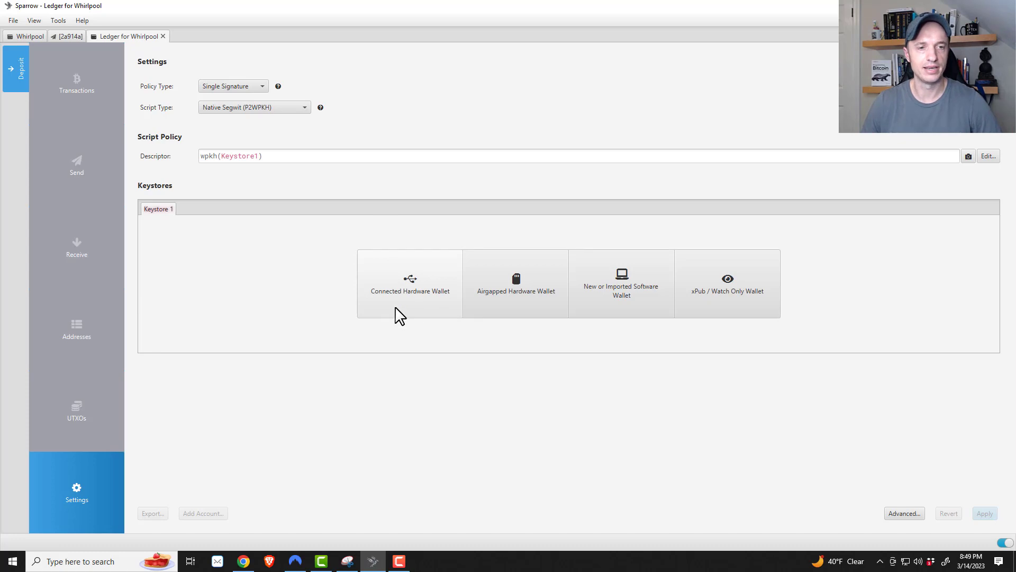
- Import the connected Ledger Nano S as the wallet's keystore and apply the settings
click(412, 297)
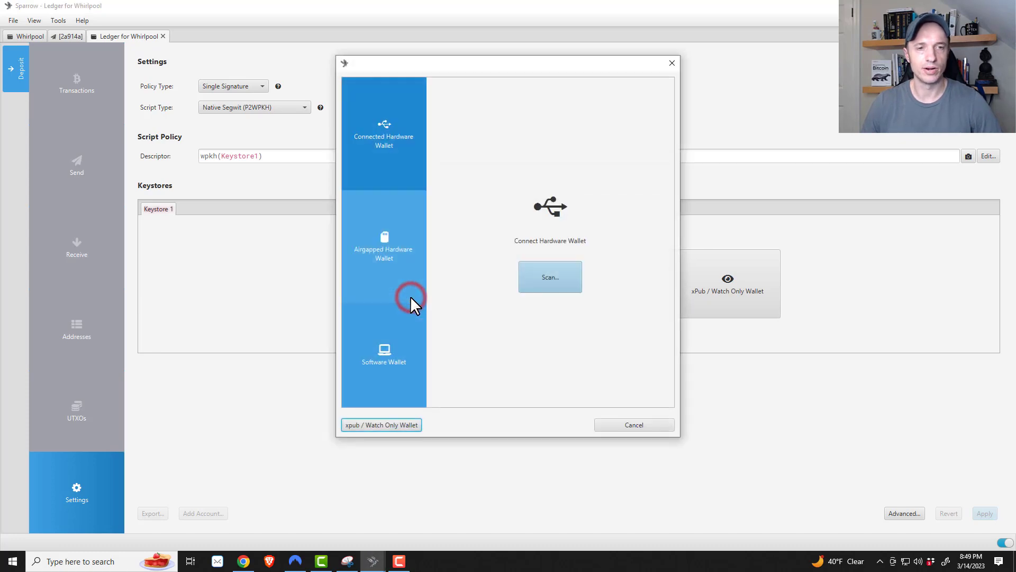
click(550, 283)
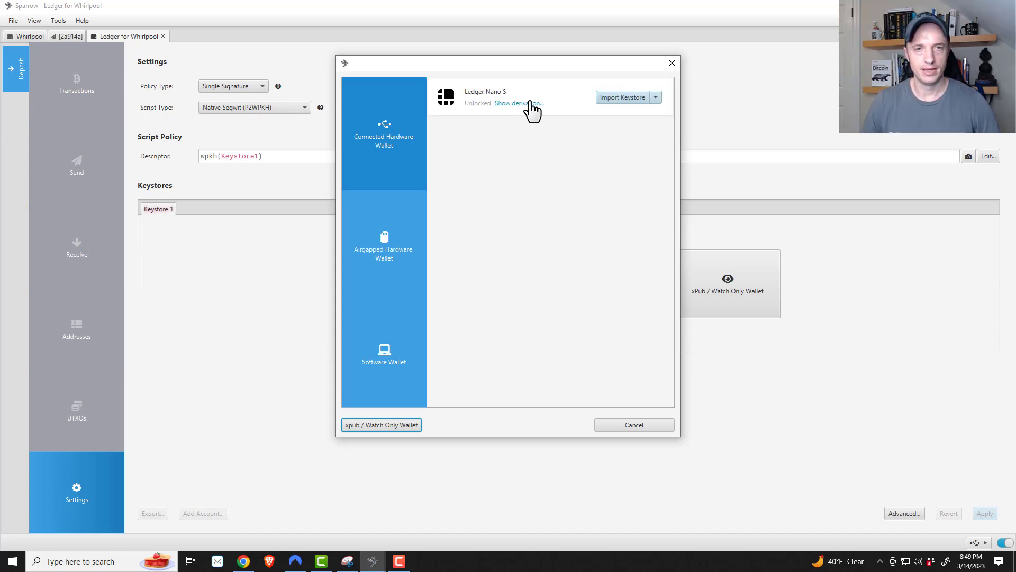
click(631, 98)
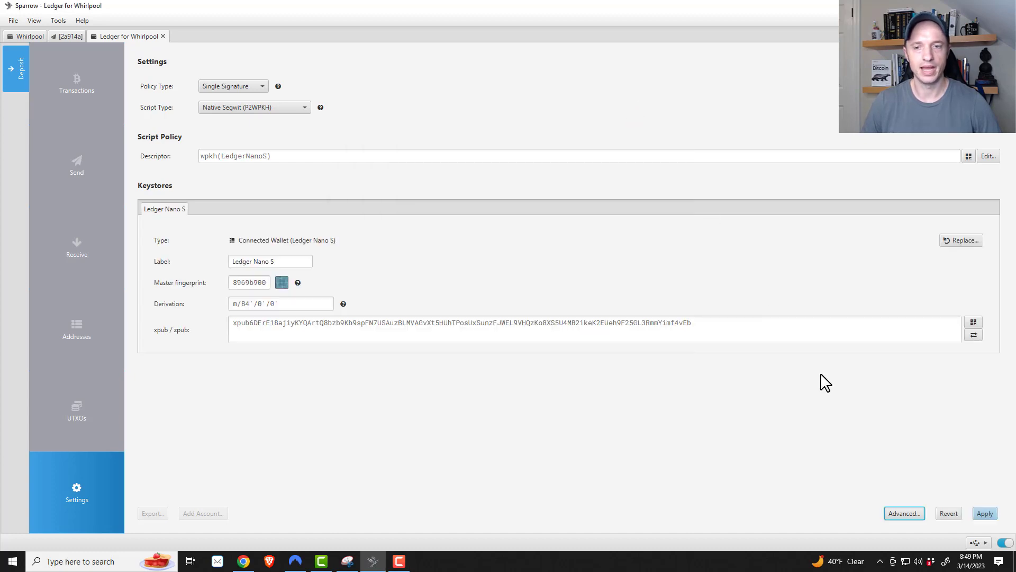
click(985, 516)
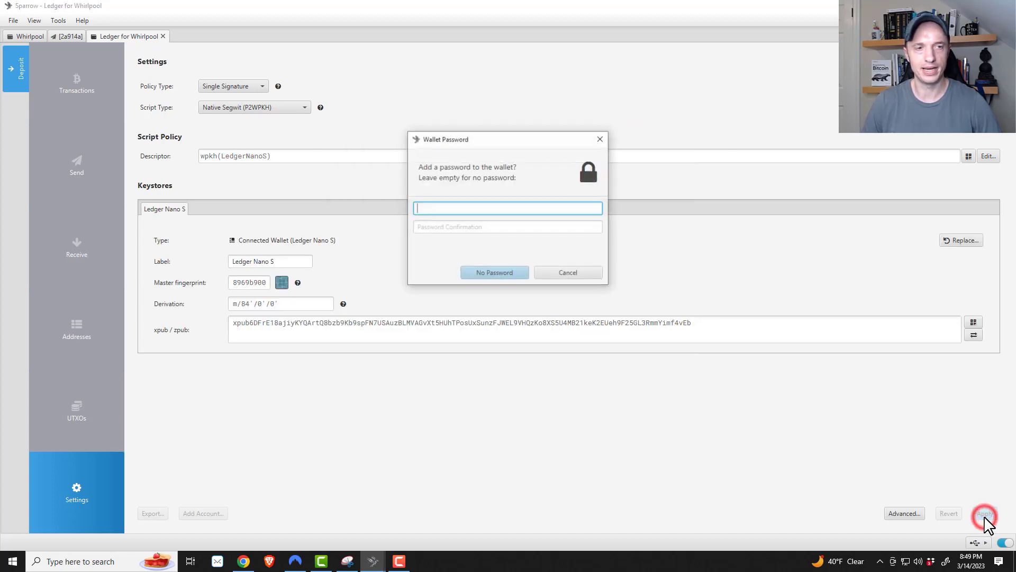
- Save Ledger for Whirlpool without a password, close the 2a914a transaction tab, and return to Whirlpool UTXOs
click(485, 277)
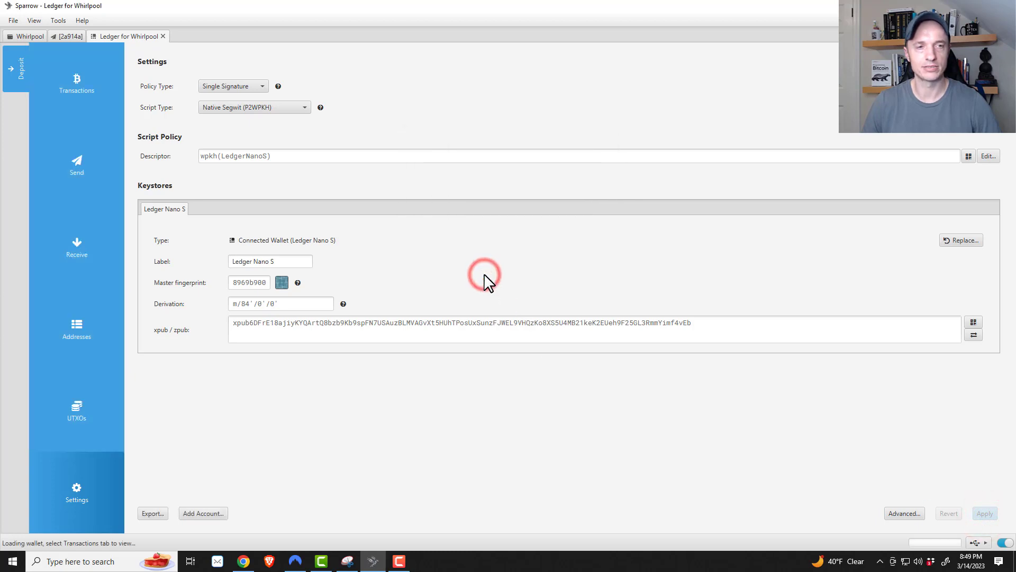
click(66, 84)
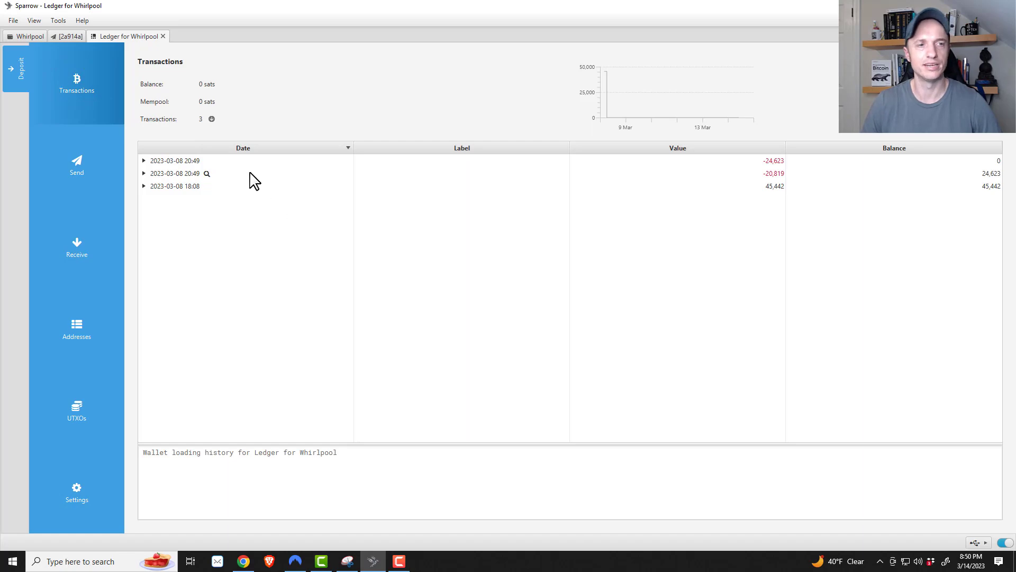
click(30, 36)
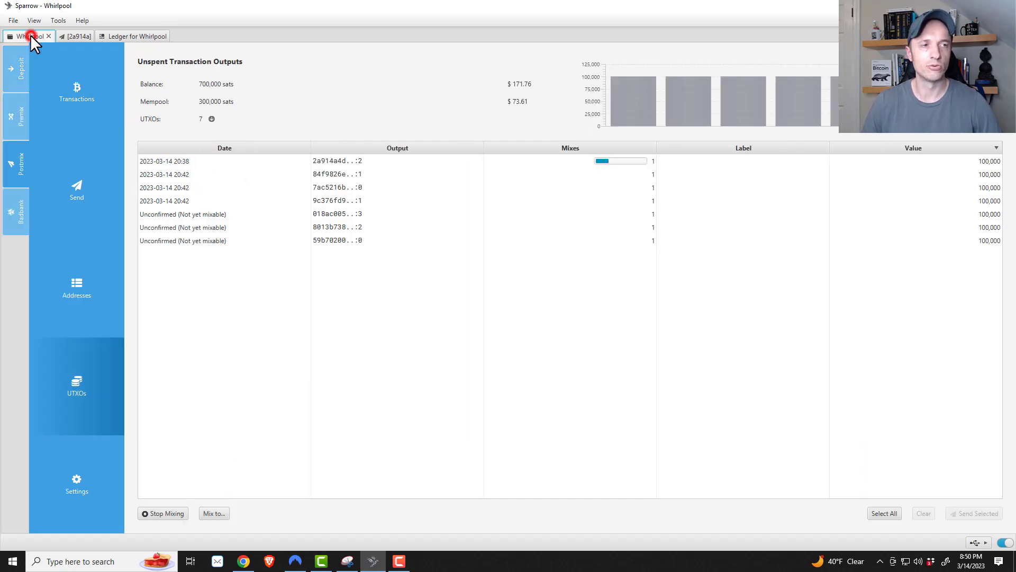
click(69, 36)
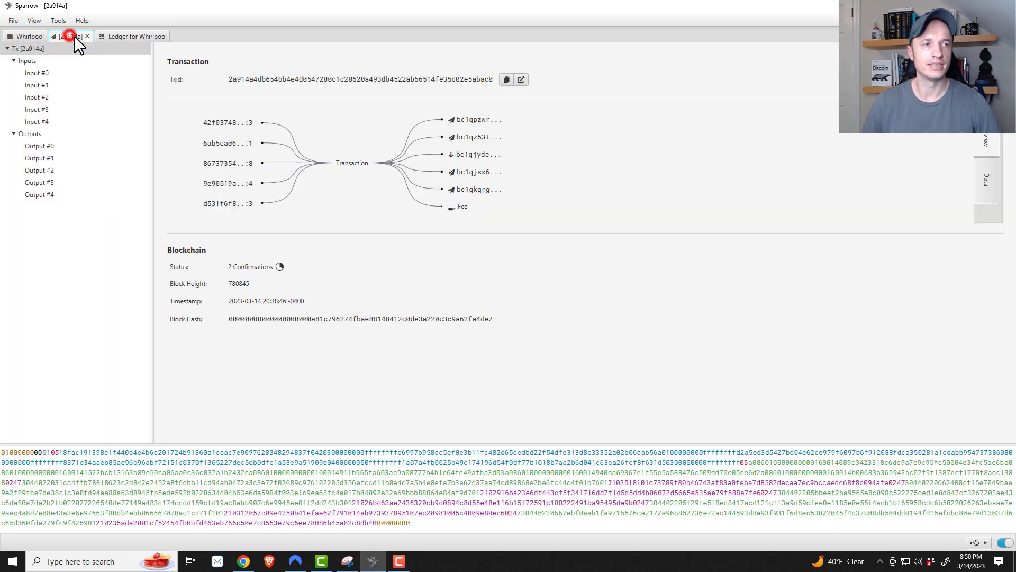
click(86, 36)
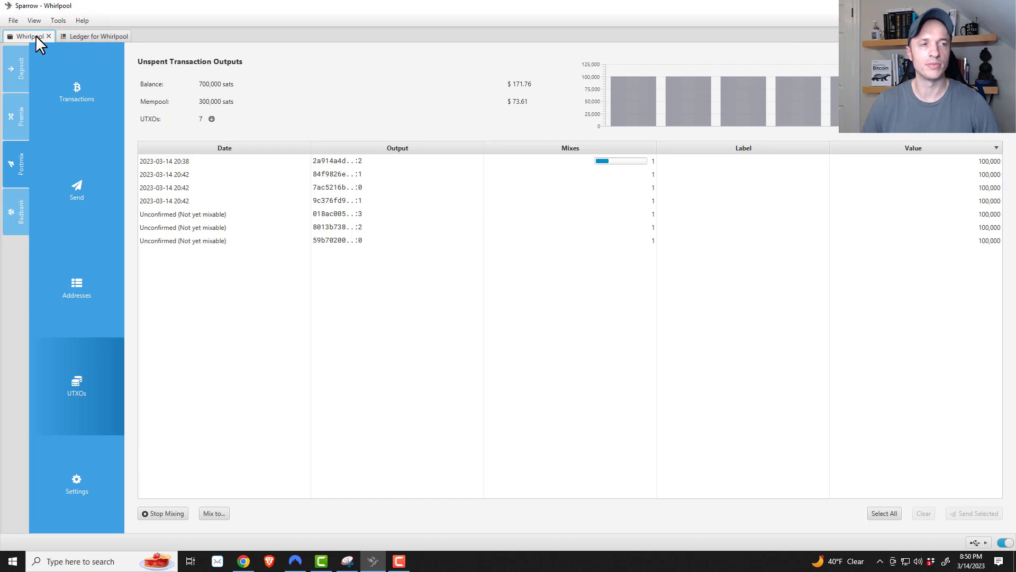
click(94, 36)
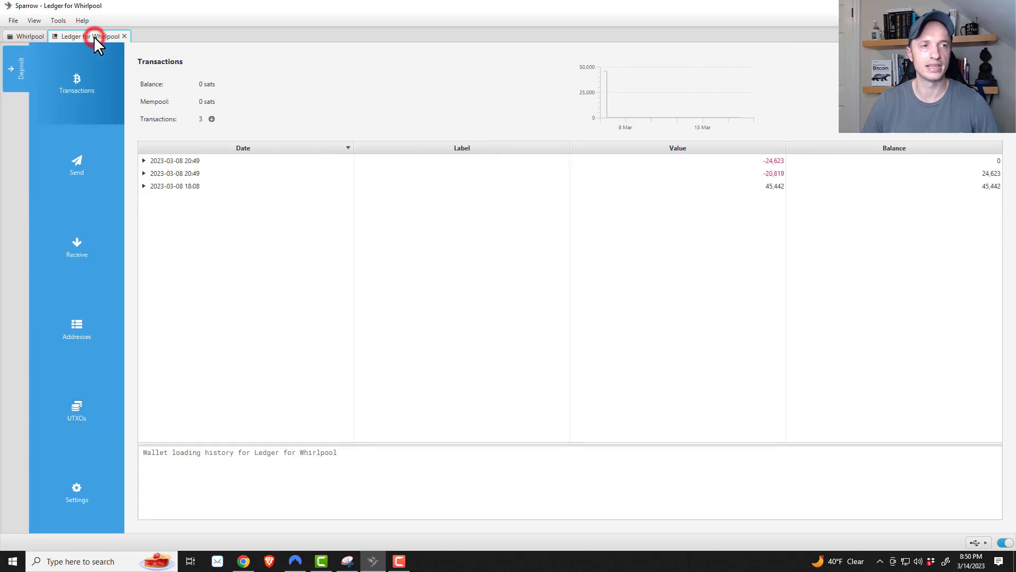
click(17, 36)
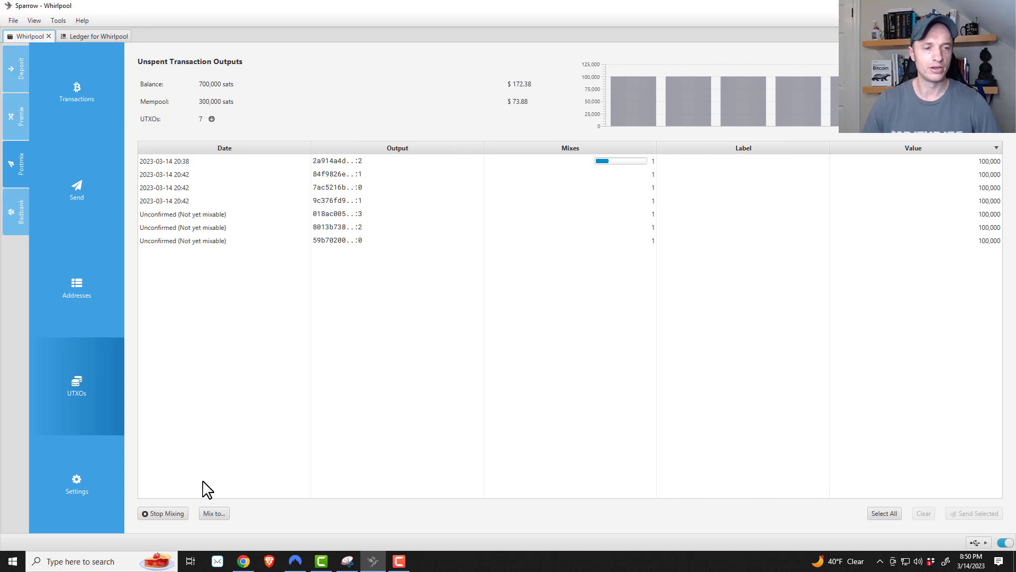
- Set postmix Mix to the Ledger for Whirlpool wallet with minimum mixes 6, then restart Whirlpool
click(214, 514)
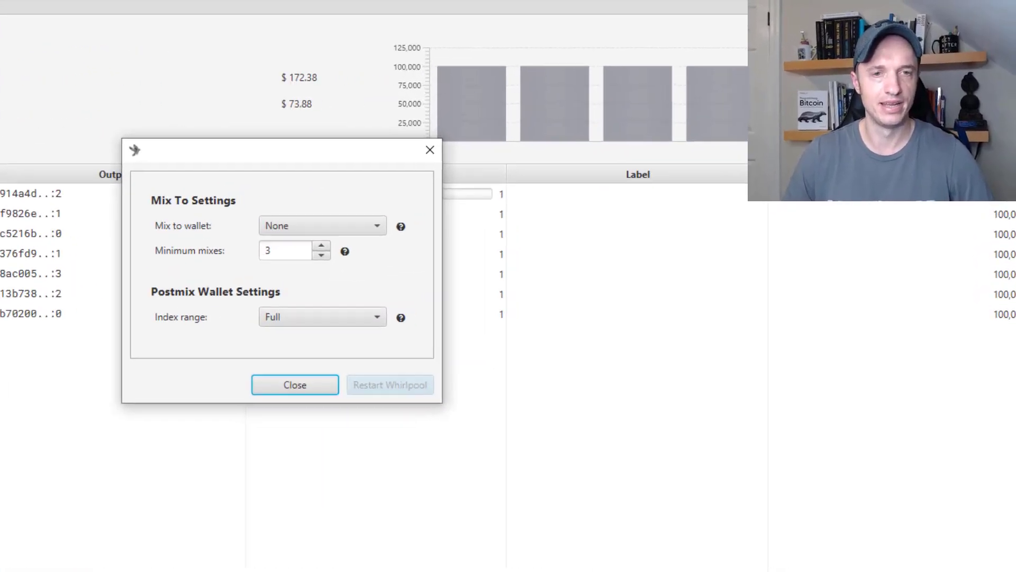
click(275, 231)
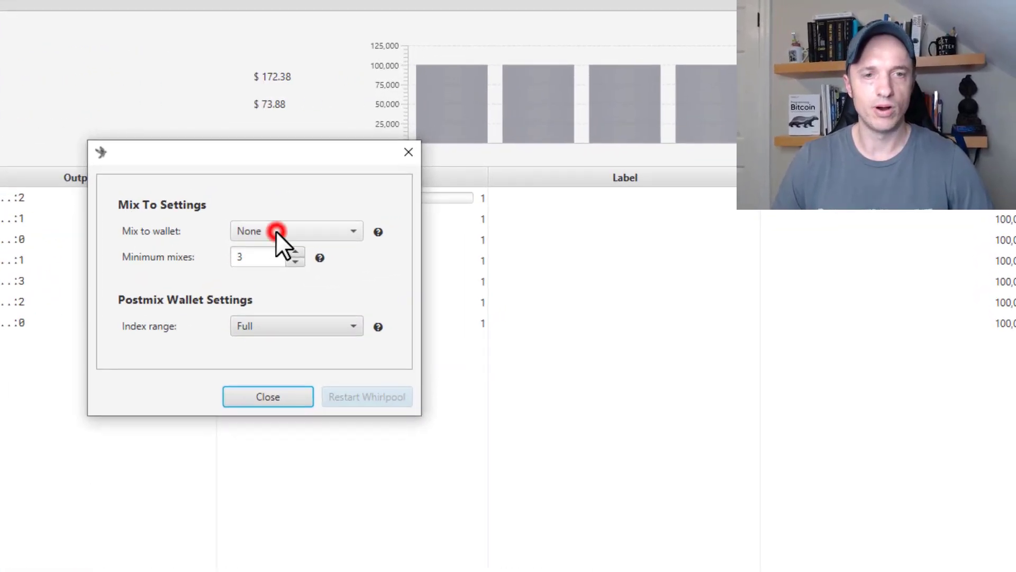
click(288, 272)
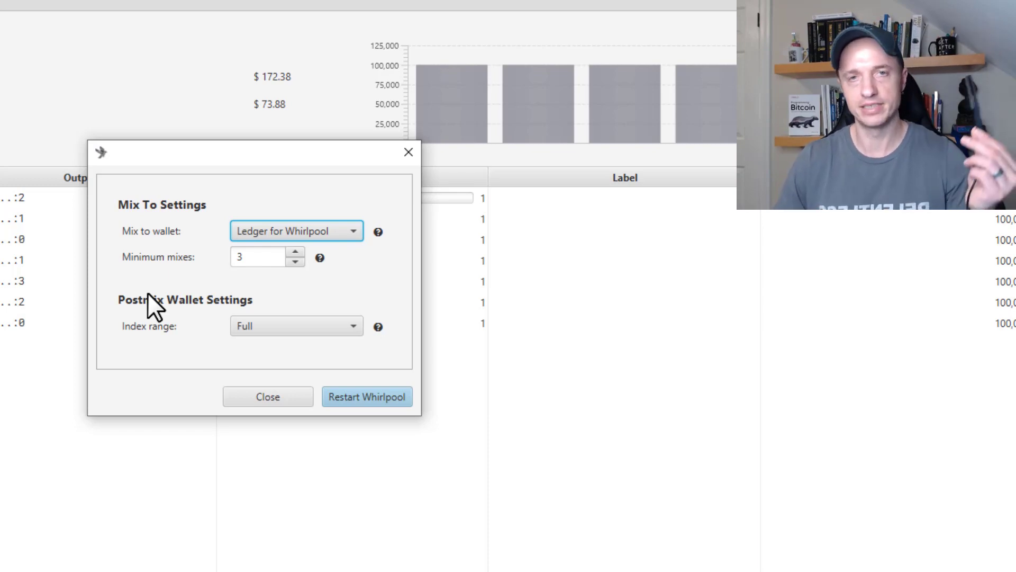
click(296, 252)
click(297, 252)
click(296, 251)
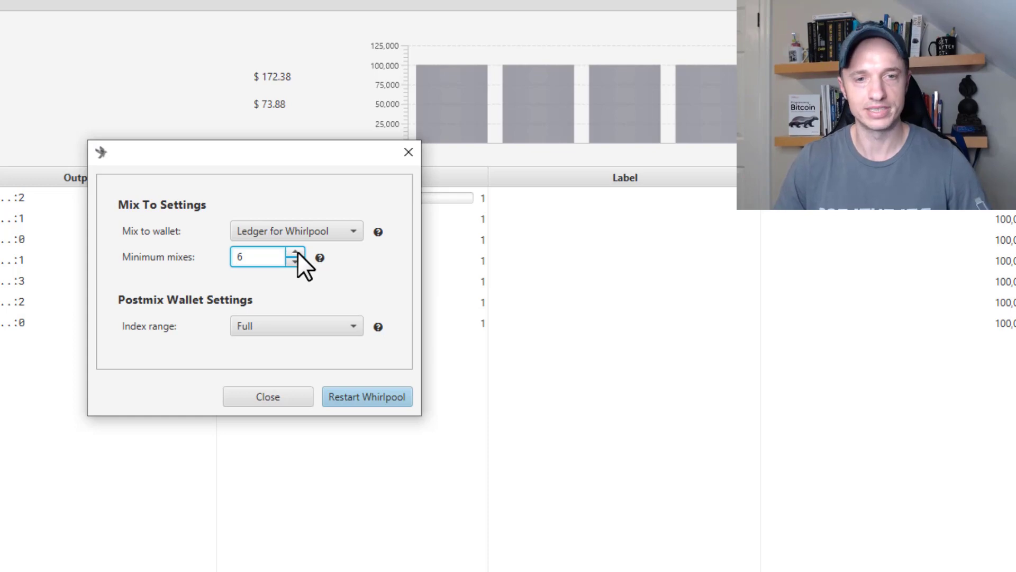
click(383, 396)
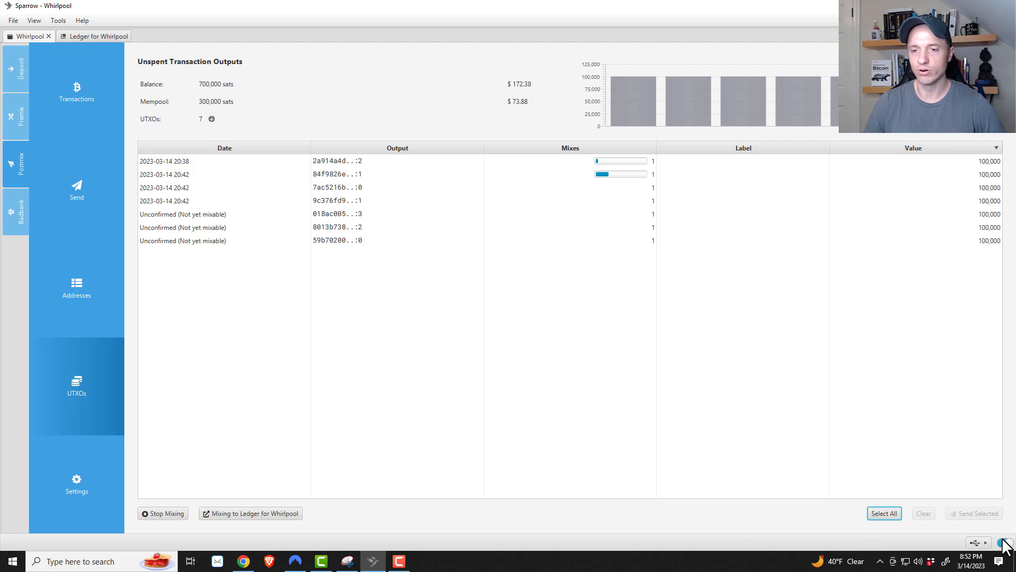
mouse_move(1005, 545)
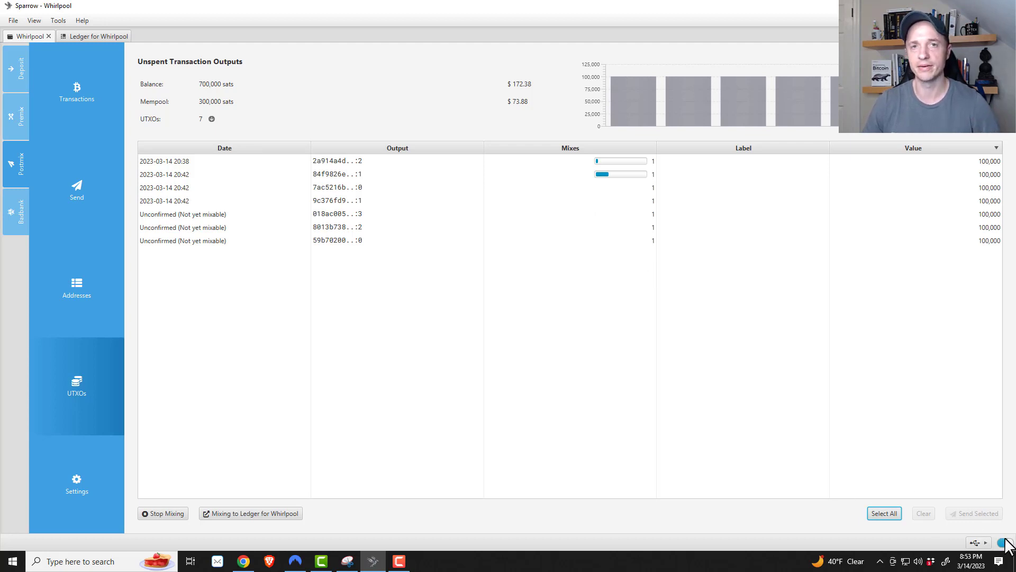
click(836, 426)
click(35, 20)
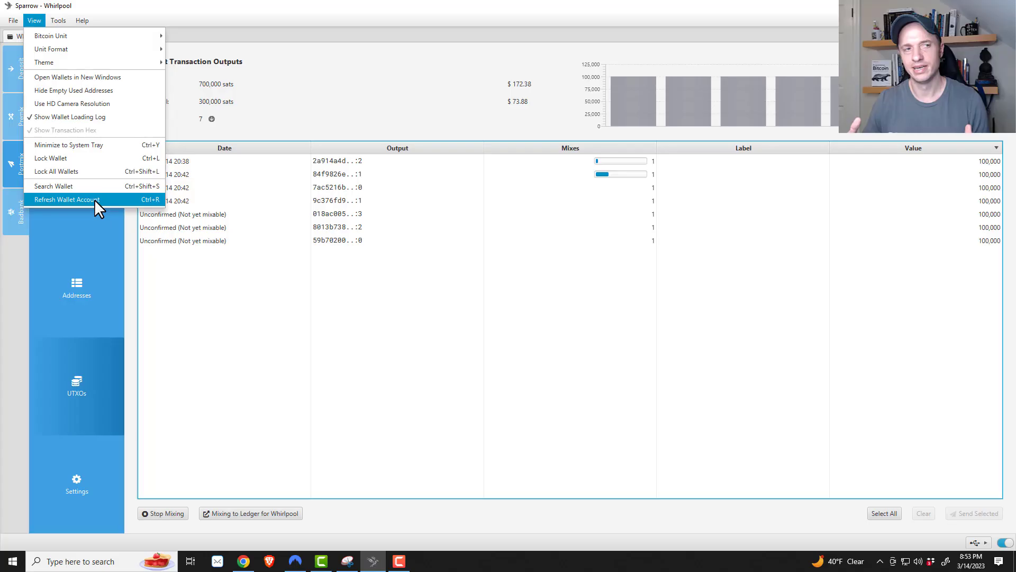
mouse_move(60, 20)
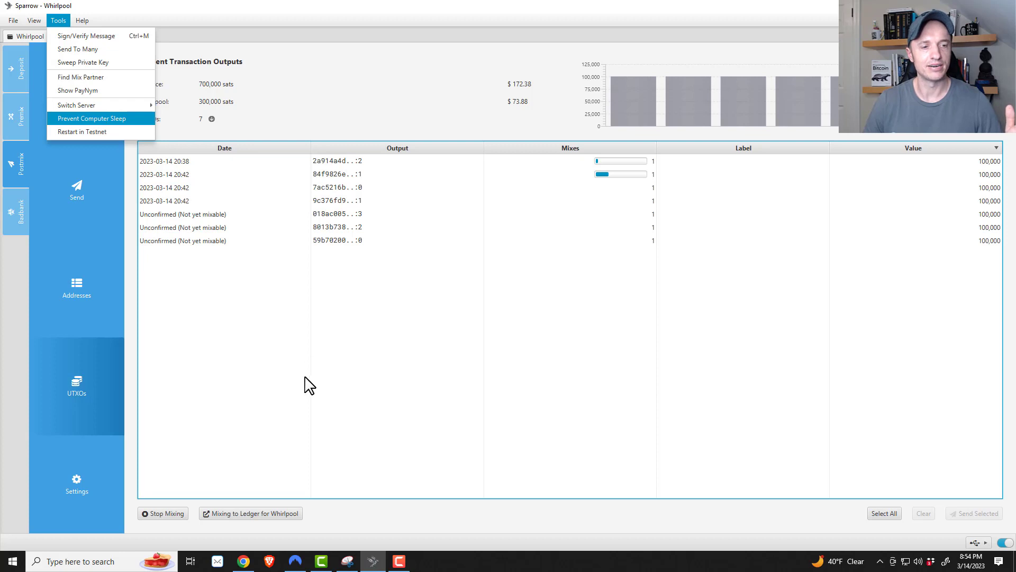
click(200, 504)
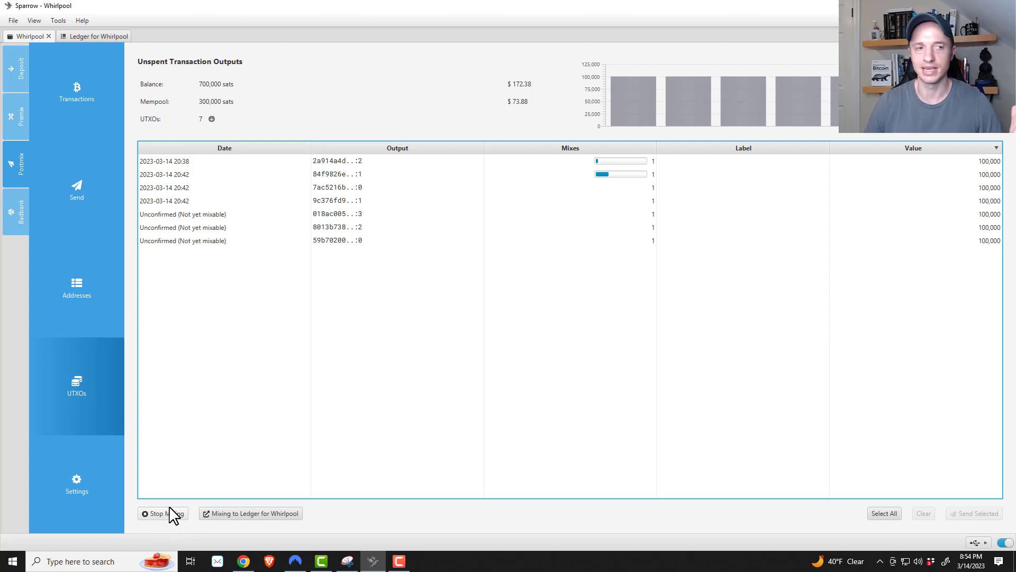
- Start a send of the third Postmix UTXO (7ac5216b), then clear the send form
click(80, 389)
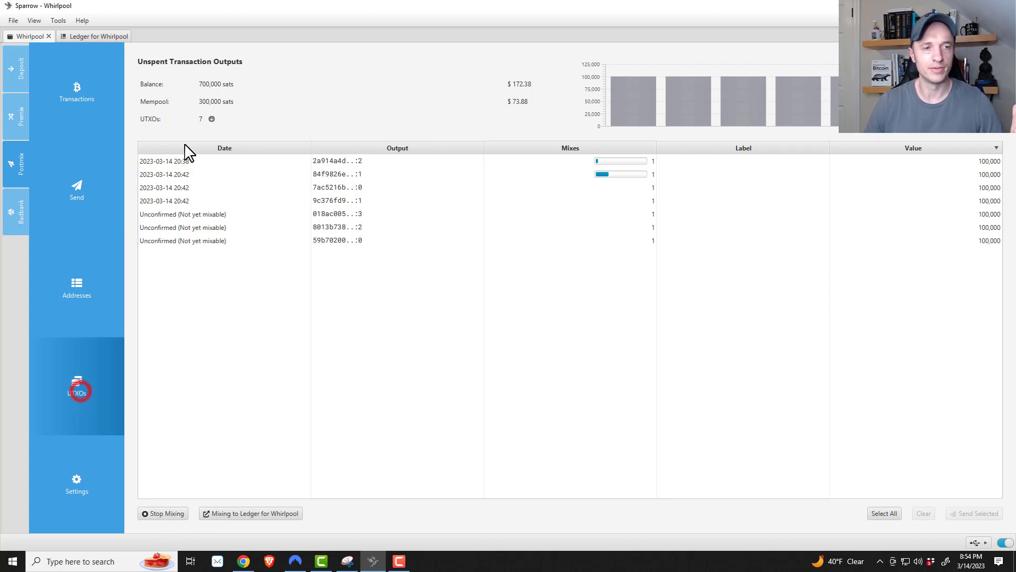
click(179, 189)
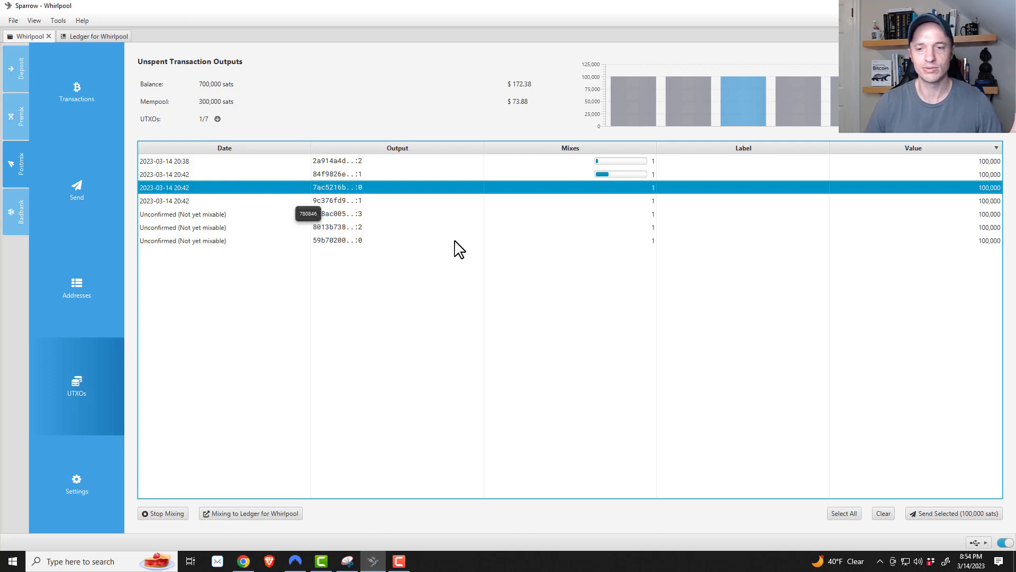
click(941, 515)
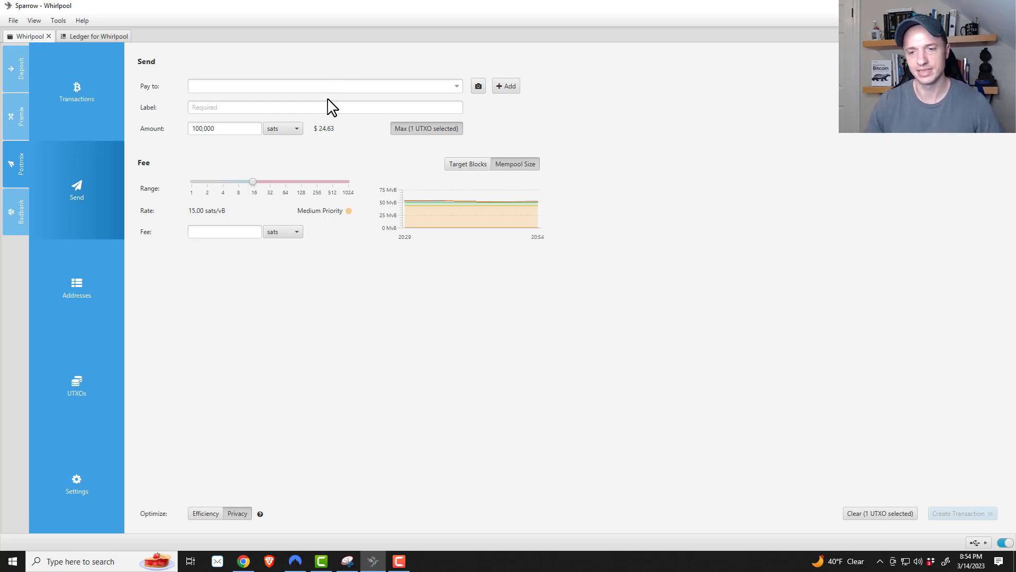
click(900, 512)
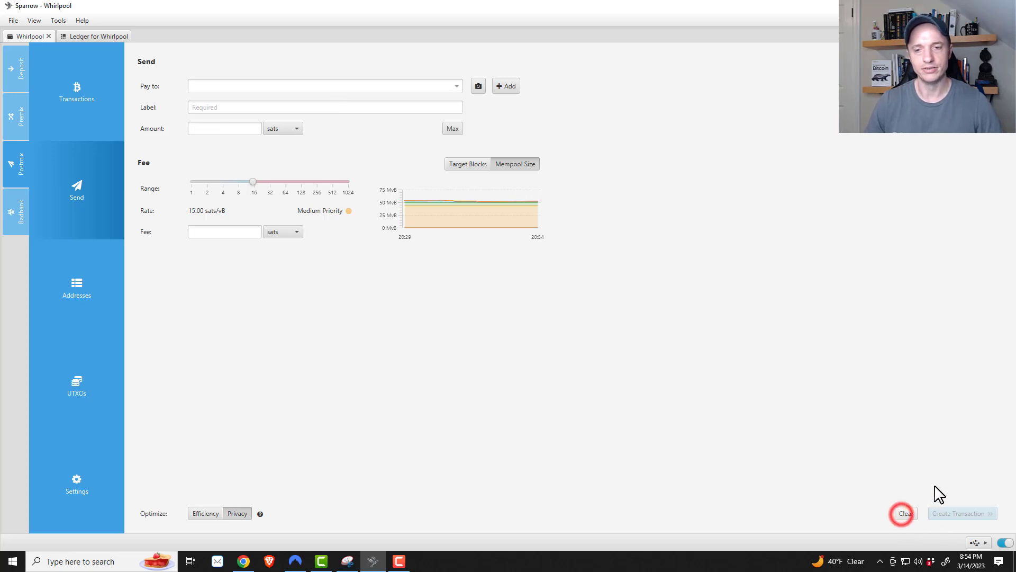
- View the Badbank account's transactions
click(70, 185)
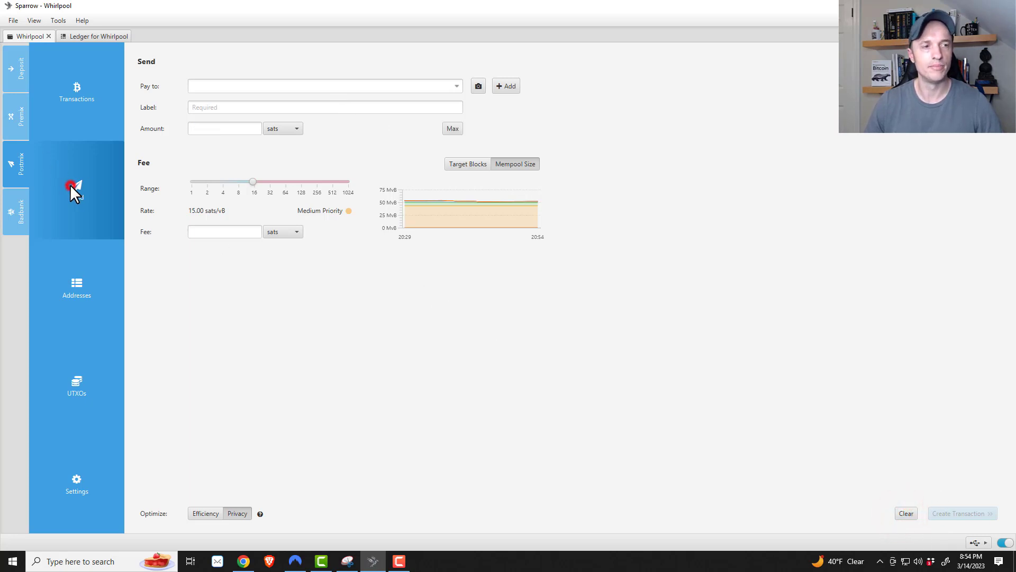
click(18, 164)
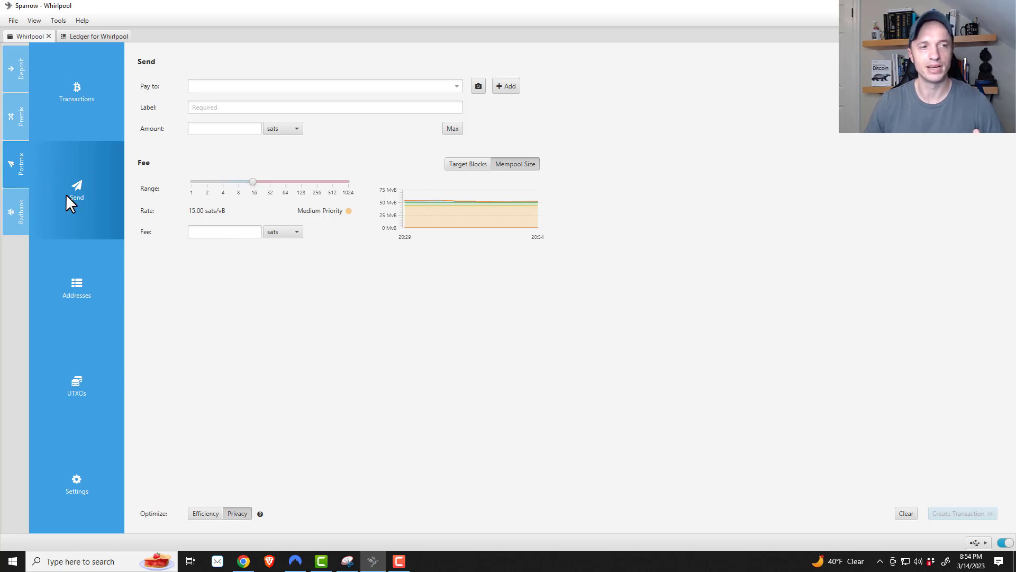
click(18, 216)
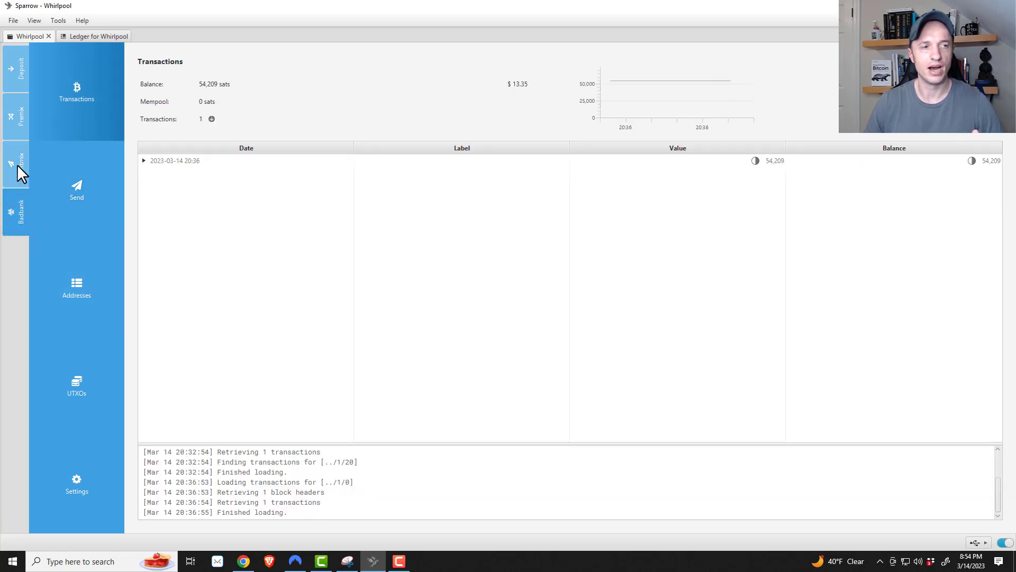
- Revisit the Postmix UTXO list, then switch to the Badbank account
click(18, 166)
click(82, 385)
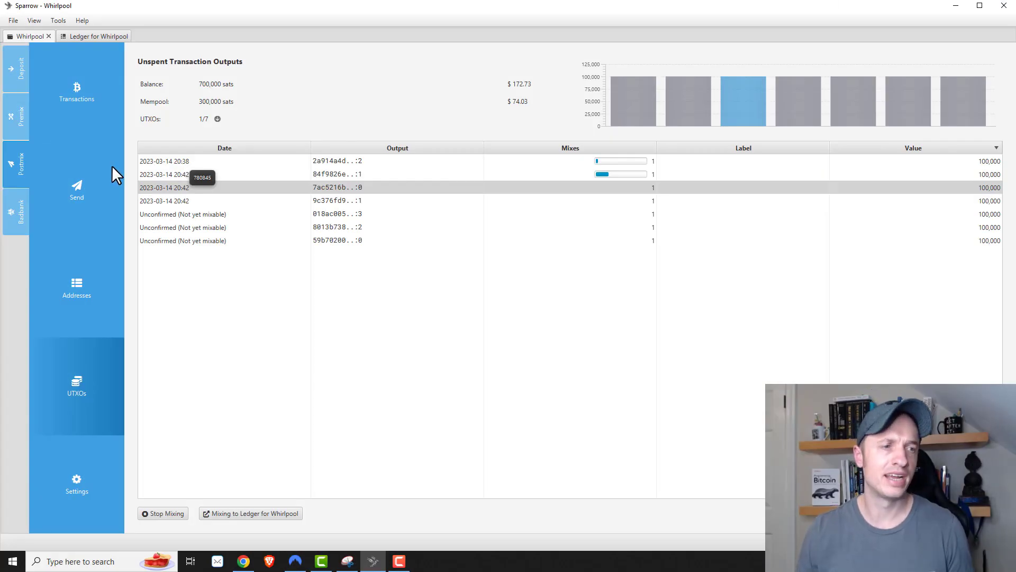
click(18, 213)
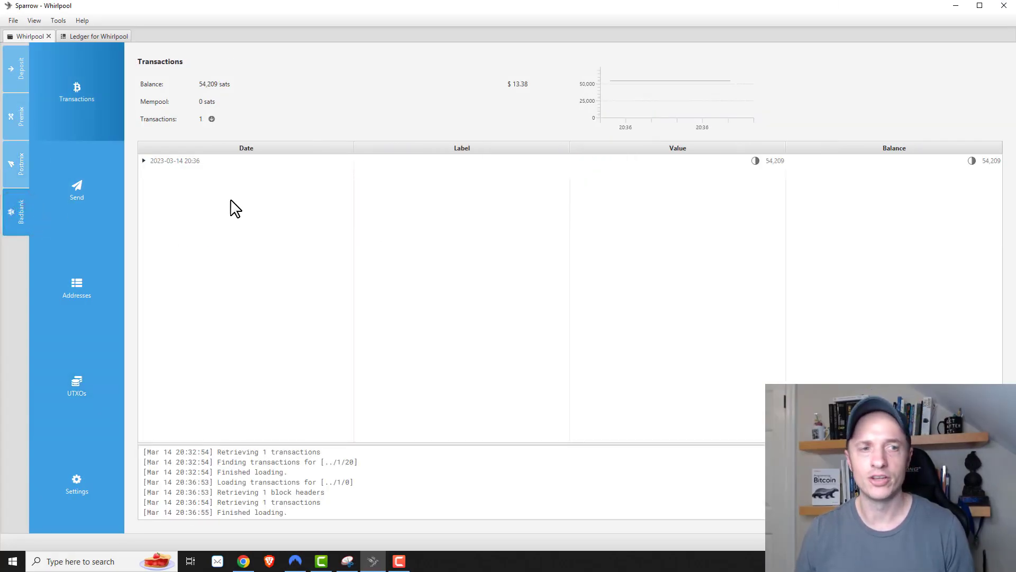
mouse_move(181, 157)
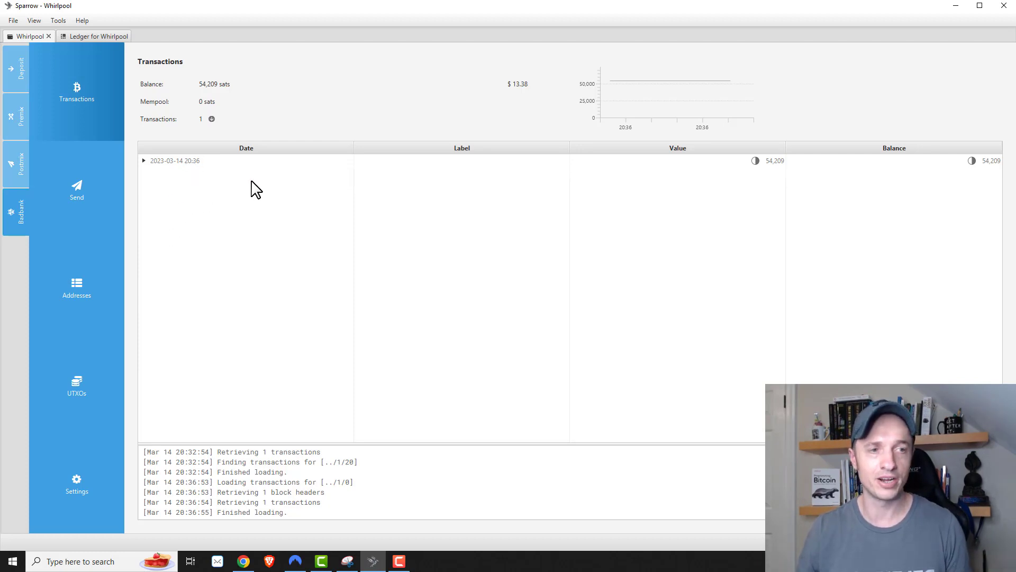
click(297, 169)
- Select the Badbank transaction and its single 54,209-sat UTXO
click(187, 161)
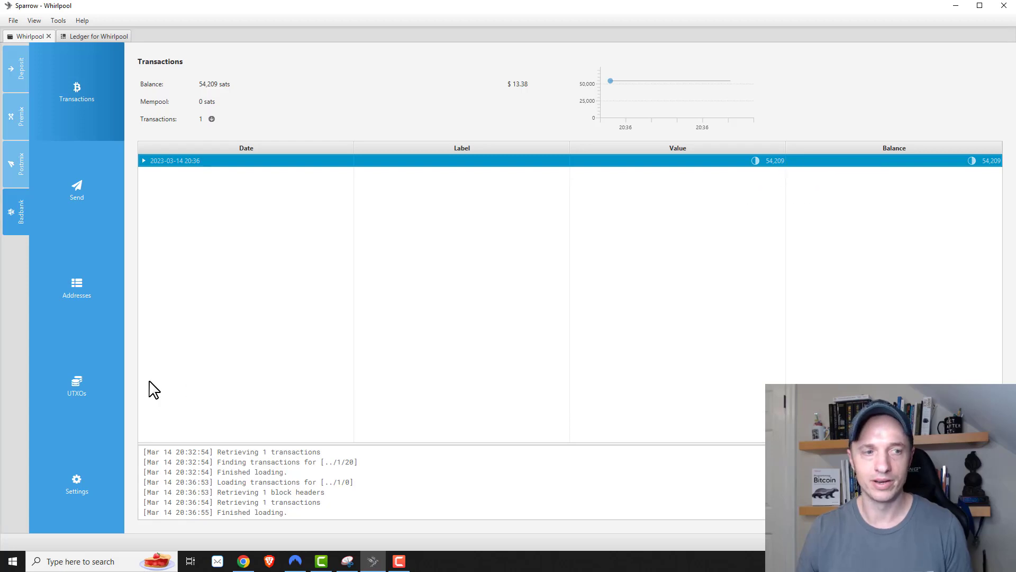
click(64, 380)
click(561, 161)
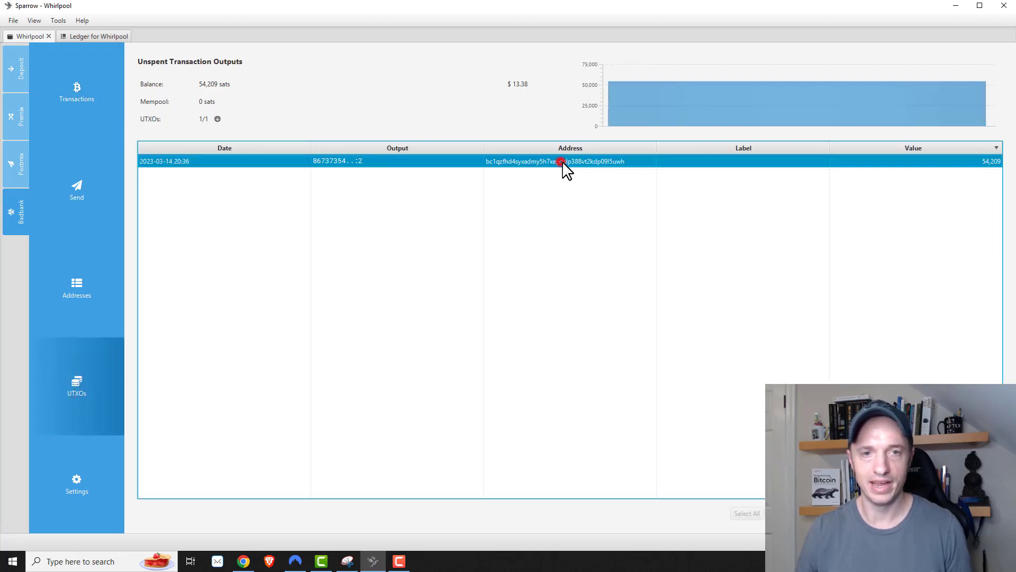